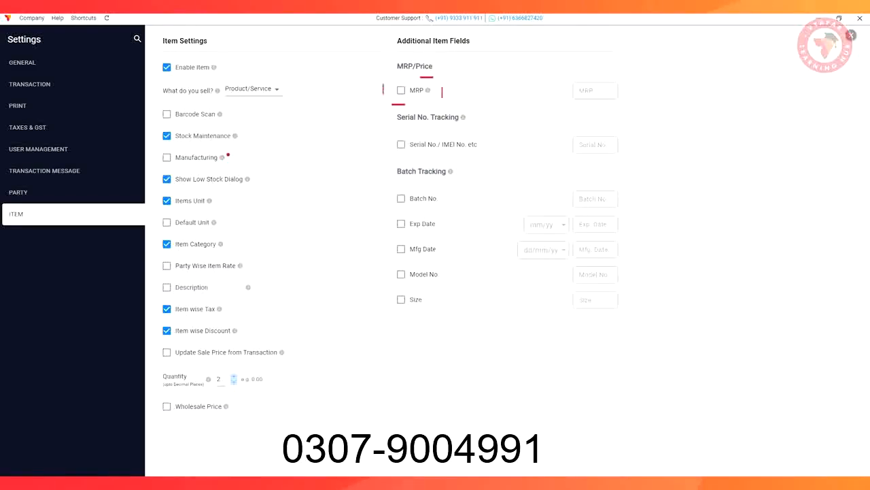
Enable the MRP item field, including sale price calculation from MRP and discount, and the use of MRP for batch tracking
left_click(401, 91)
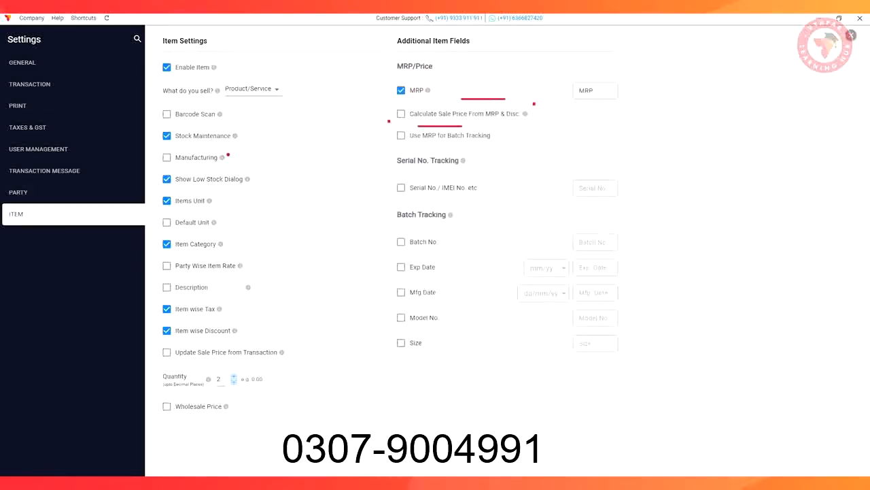
left_click(401, 113)
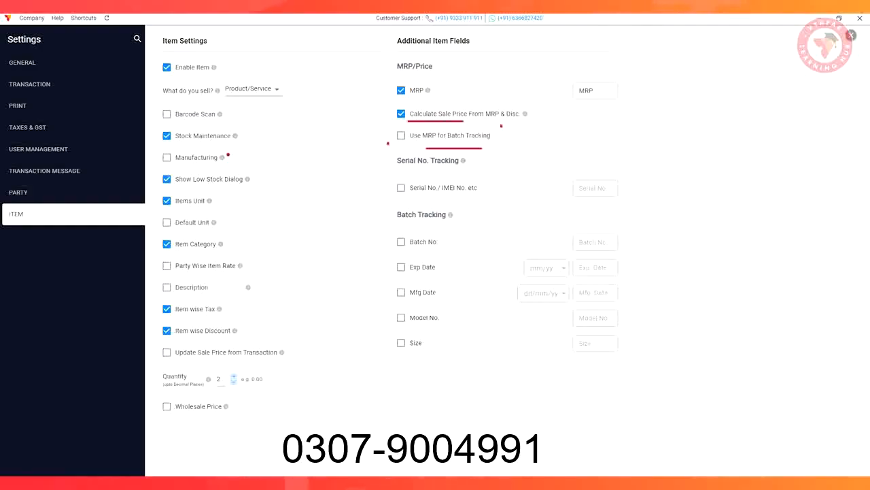
left_click(401, 135)
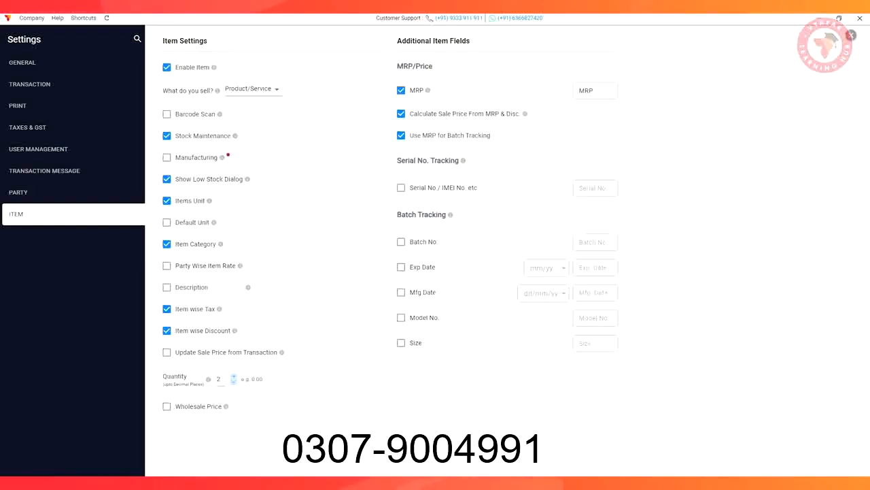
Enable Batch No. as "Other Details", Model No. as "Colour" and Size as "Dimensions", and turn on the item Description
left_click(401, 242)
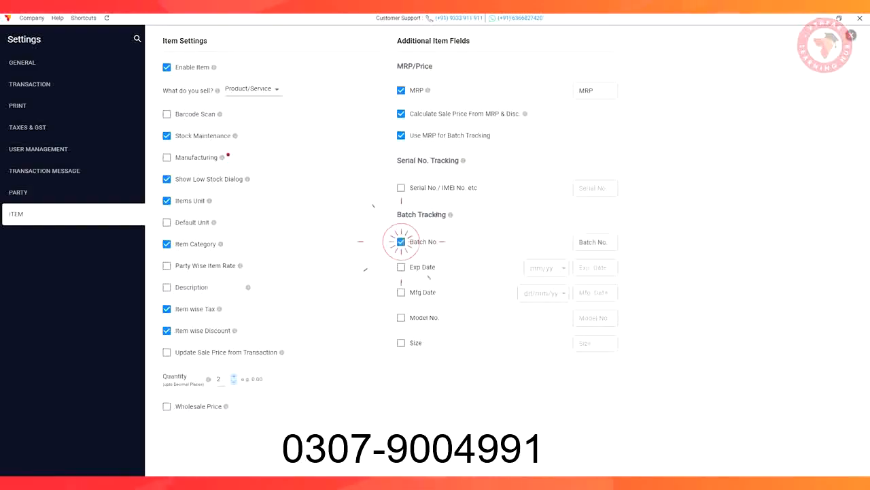
type("0")
type("ther Details")
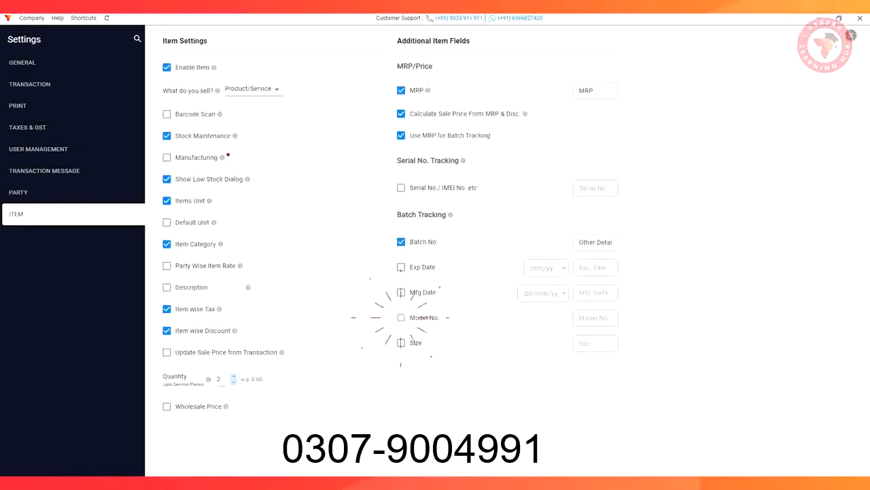
left_click(401, 317)
type("Colour")
left_click(400, 343)
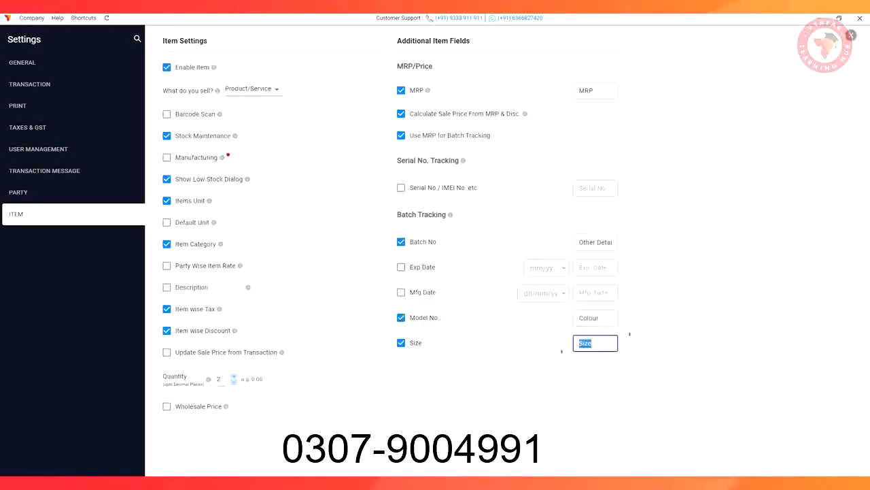
type("Dimensions")
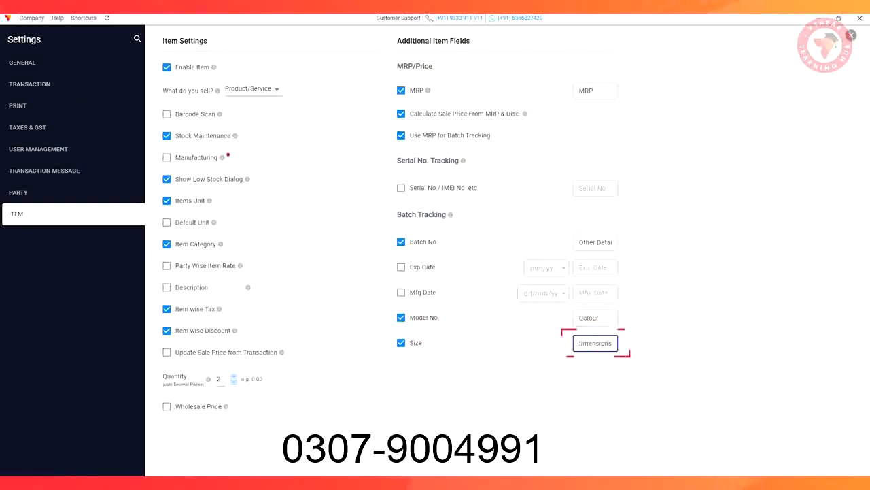
key("Tab")
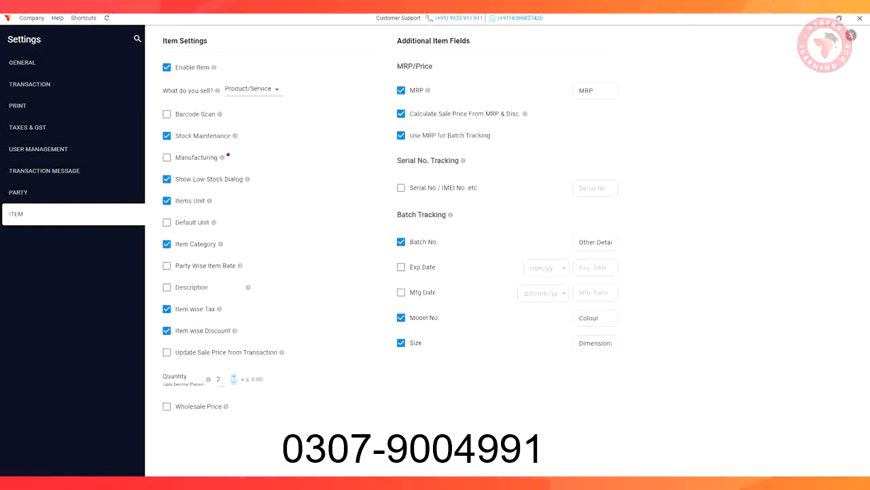
left_click(167, 287)
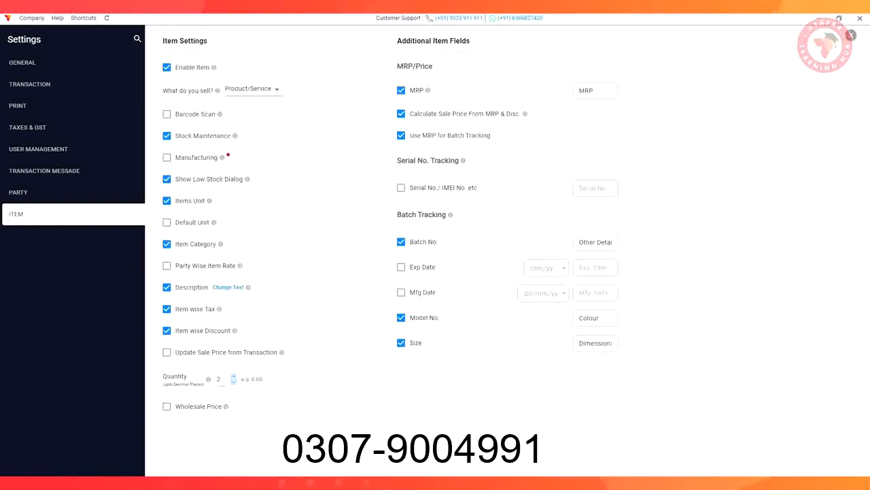
Enable Shipping Address in the party settings, leaving Additional Field 1 disabled
left_click(76, 193)
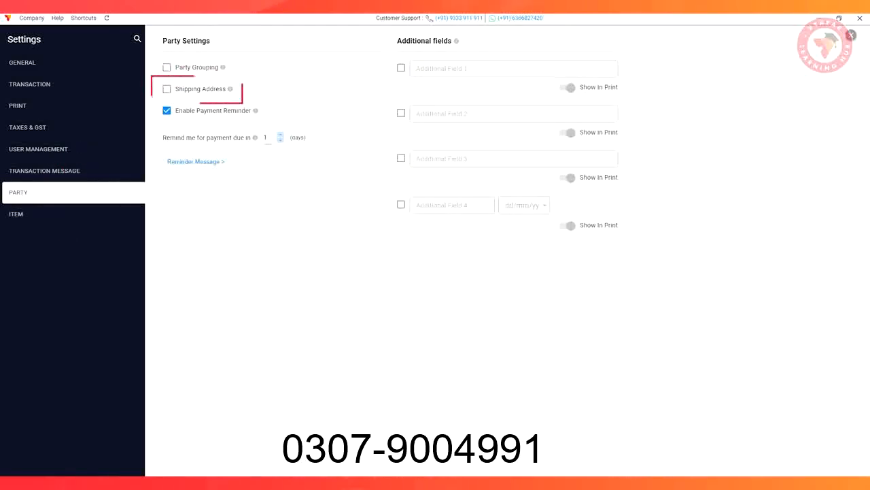
left_click(167, 88)
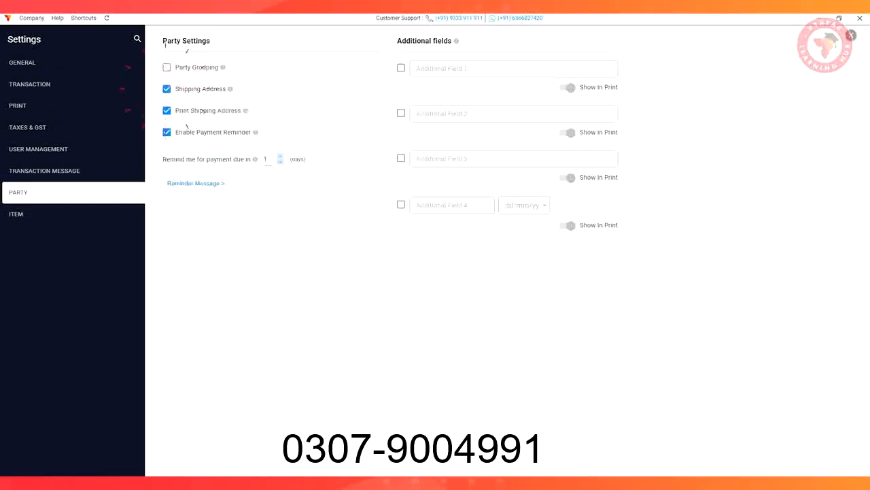
left_click(401, 68)
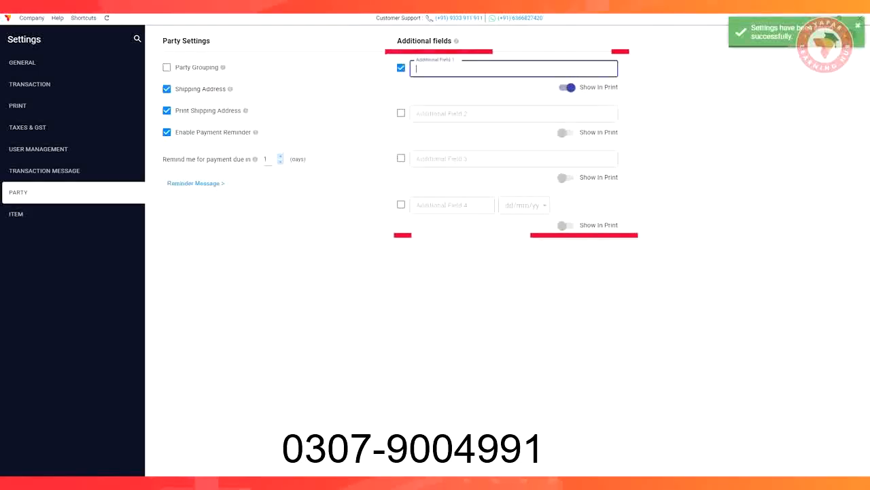
left_click(401, 68)
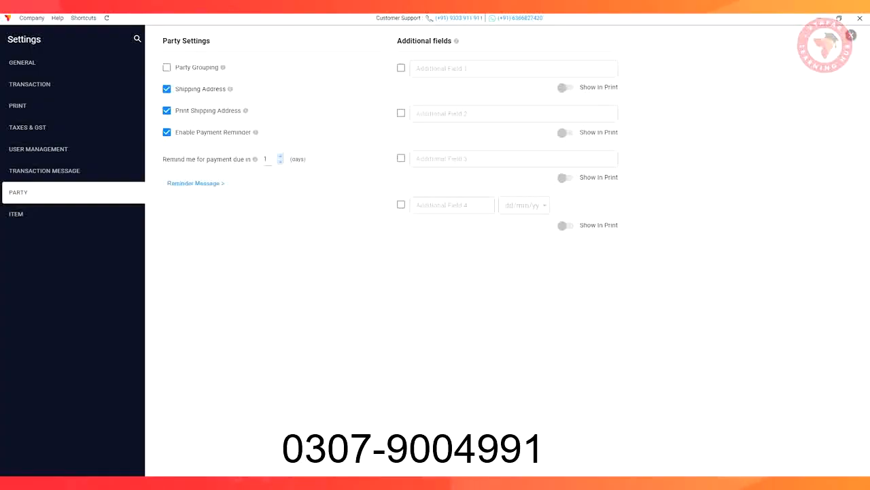
Set transaction messages to be sent via personal WhatsApp and select the Sales transaction type for the message template
left_click(54, 170)
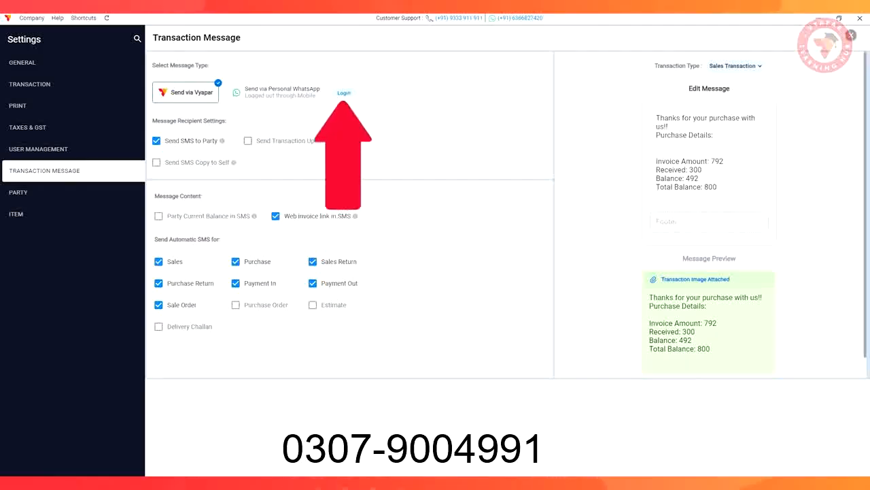
left_click(344, 92)
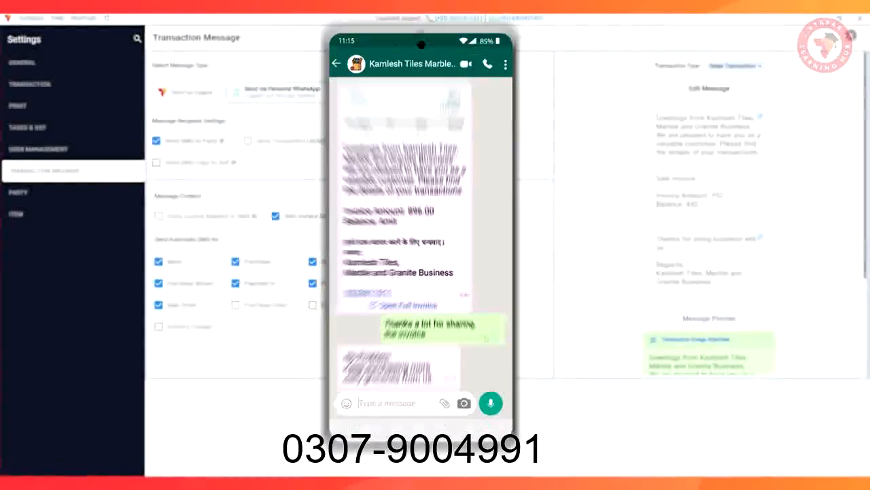
left_click(760, 65)
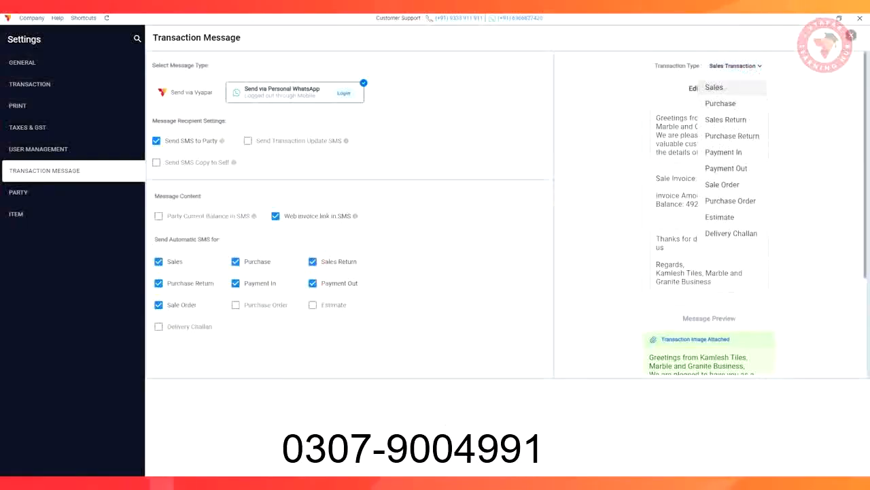
left_click(721, 88)
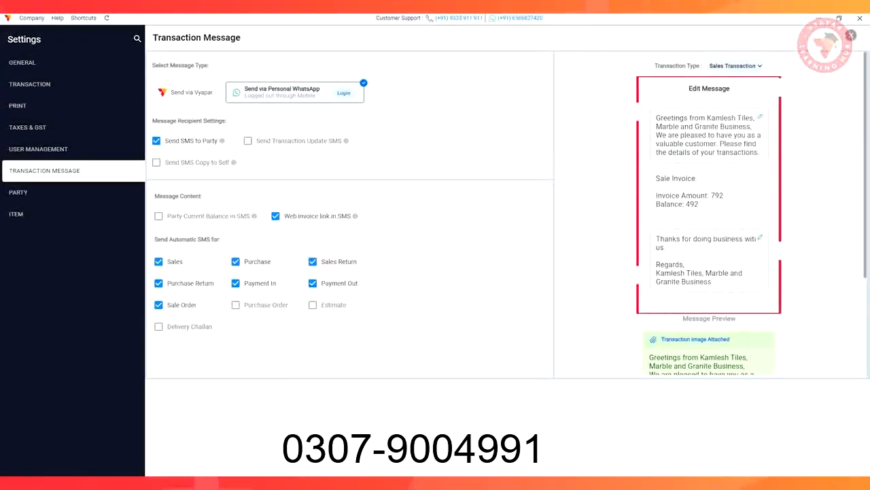
scroll(709, 218, "down", 3)
Browse the regular printer's invoice themes in the print settings and save the terms and conditions texts
left_click(48, 107)
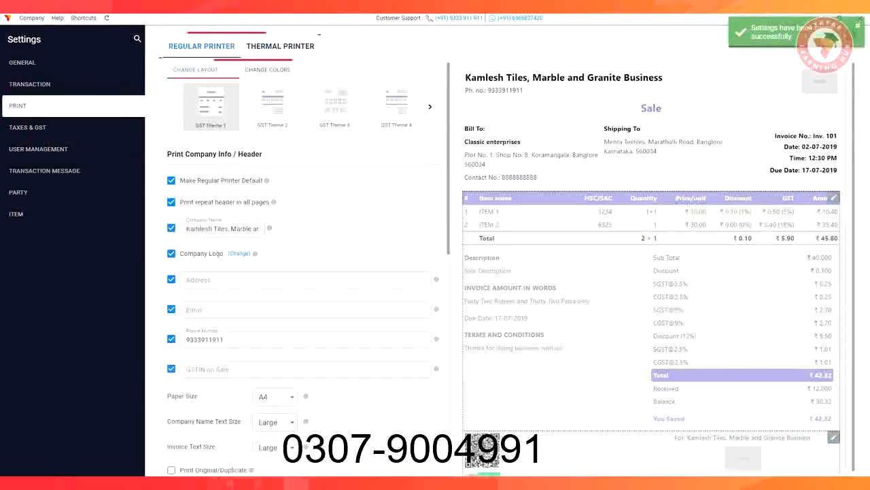
left_click(429, 107)
left_click(430, 107)
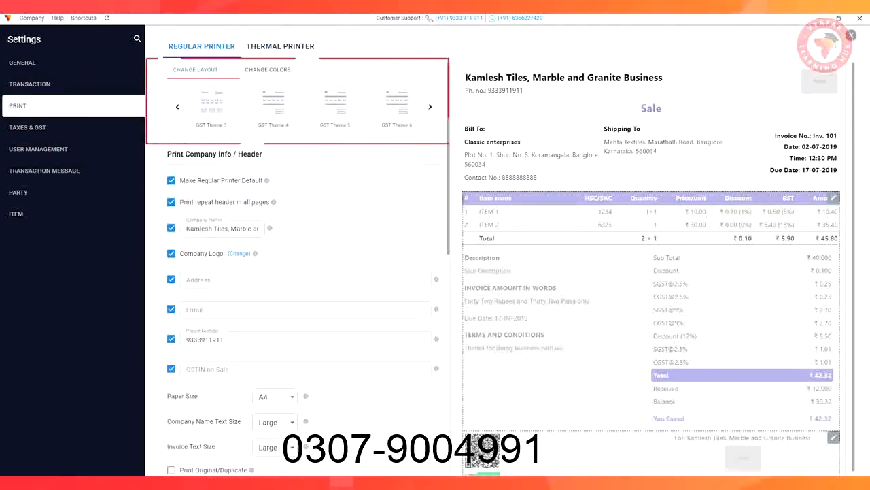
scroll(297, 272, "down", 10)
left_click(202, 440)
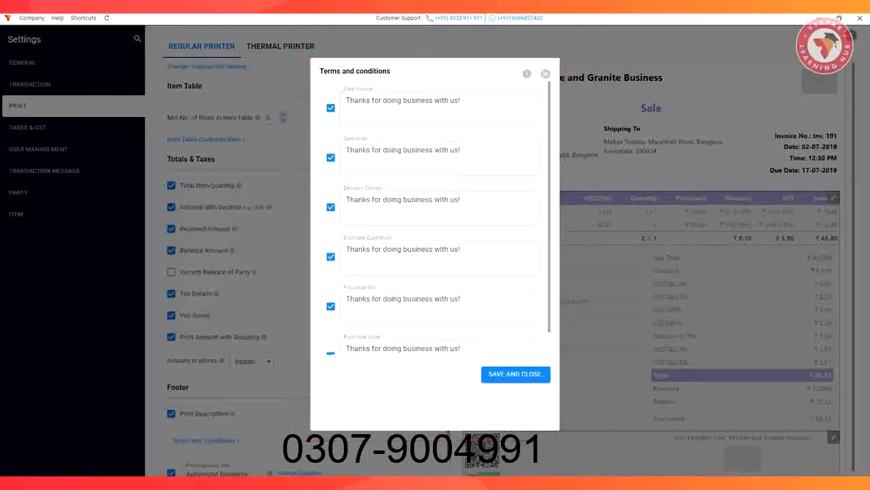
left_click(516, 374)
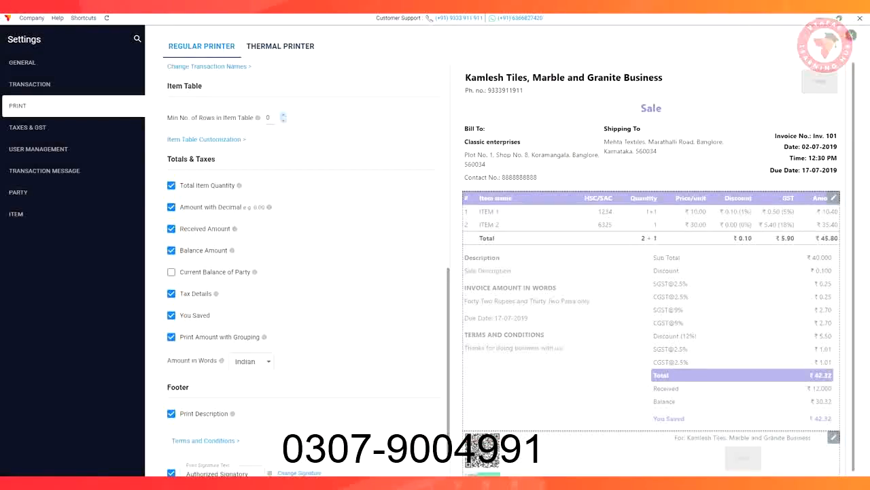
Enable the passcode for transaction edit/delete in the transaction settings, entering and confirming a new passcode
left_click(30, 85)
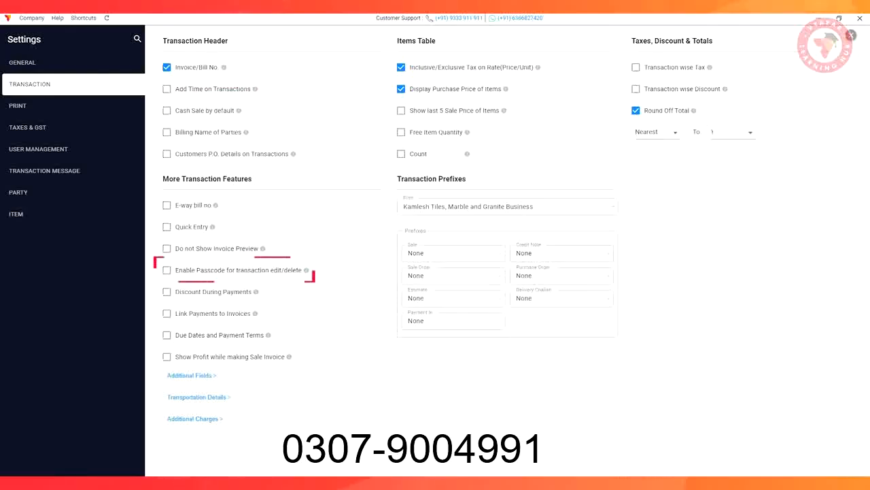
left_click(167, 270)
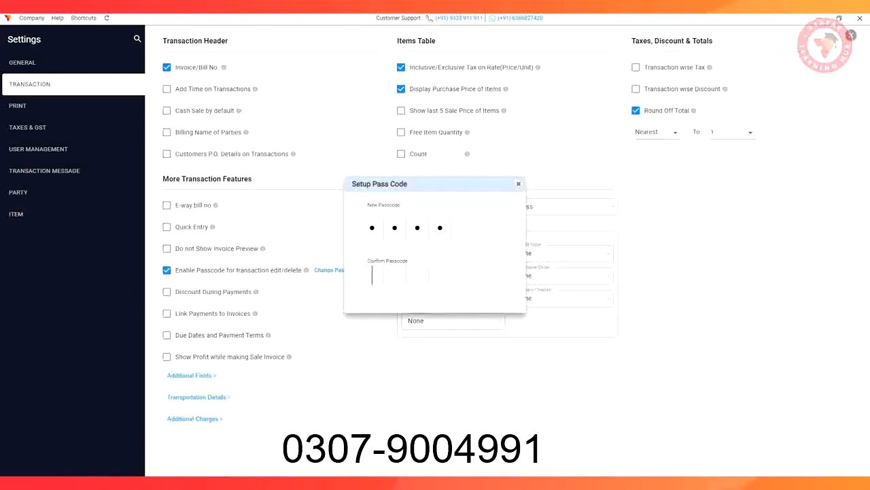
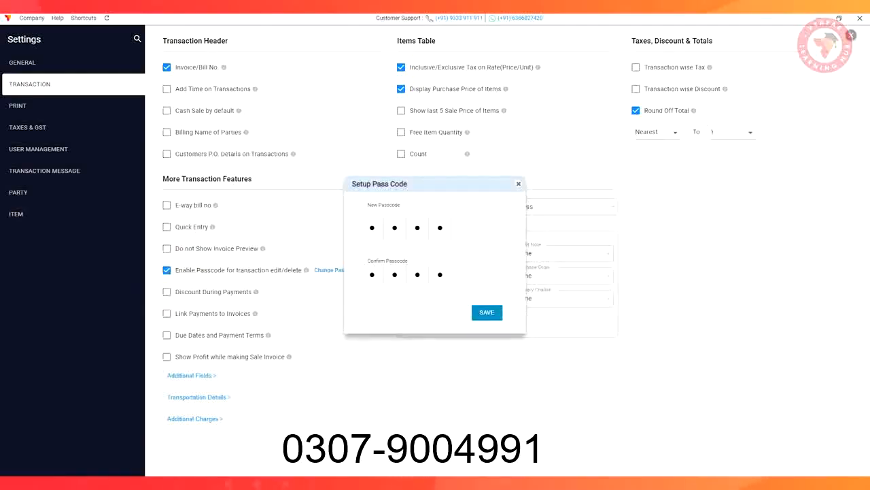
left_click(487, 312)
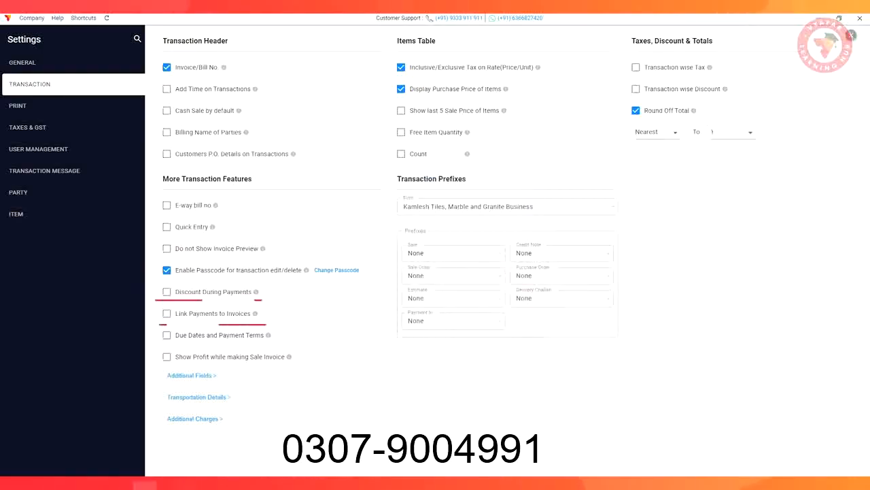
Enable Link Payments to Invoices, Show Profit while making Sale Invoice and Show last 5 Sale Price of Items, and close the settings
left_click(167, 313)
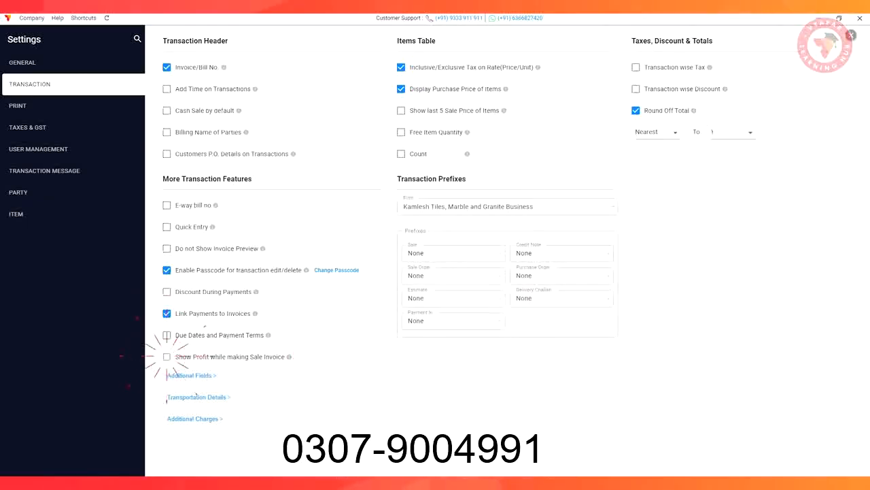
left_click(167, 356)
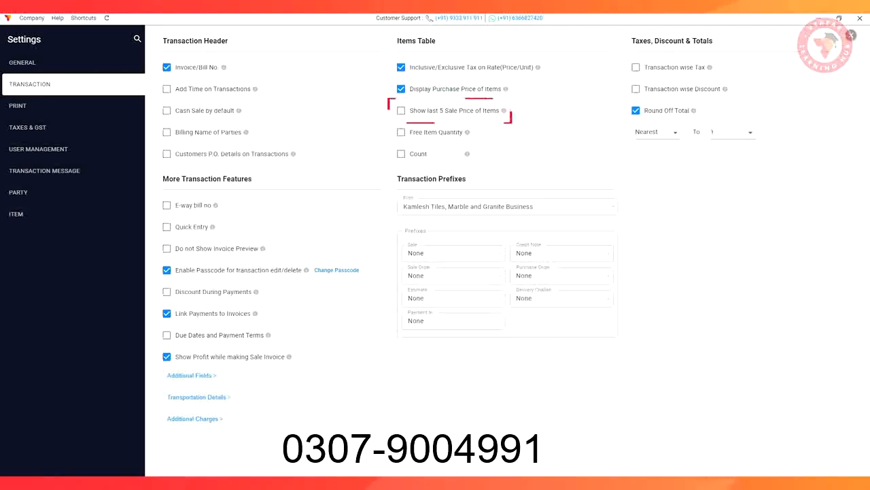
left_click(401, 111)
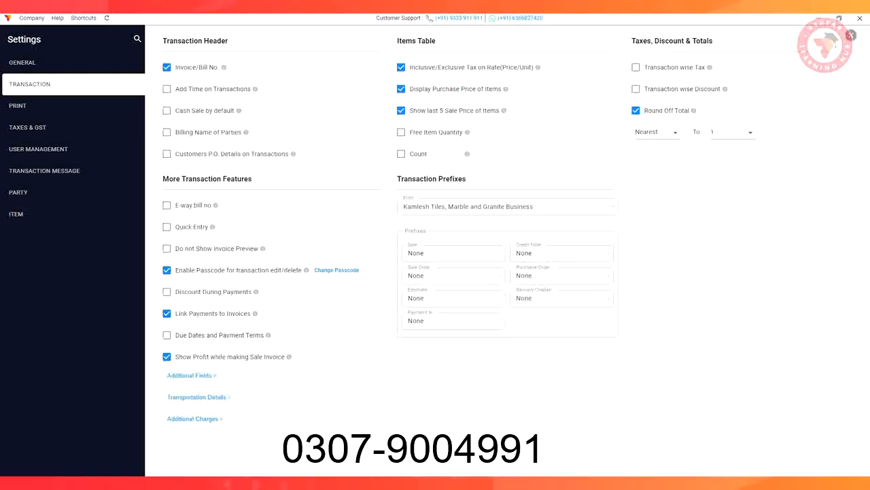
left_click(851, 36)
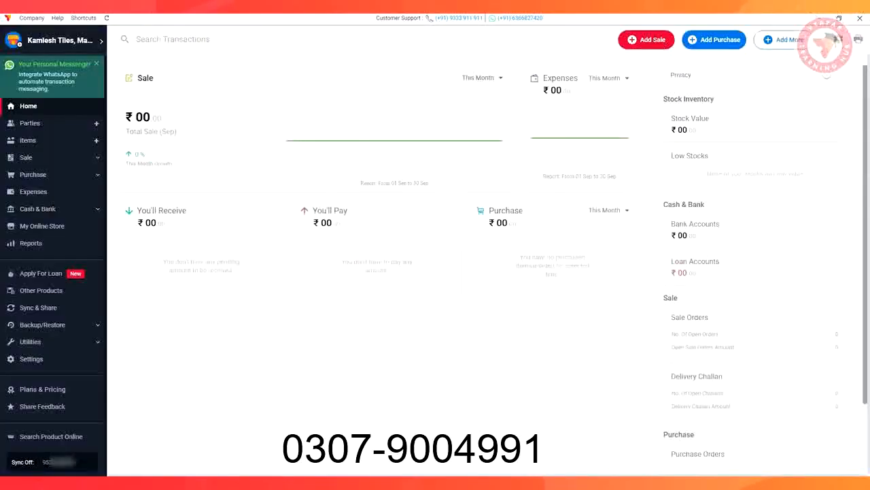
Open the Sync & Share page to view its sync options
left_click(35, 307)
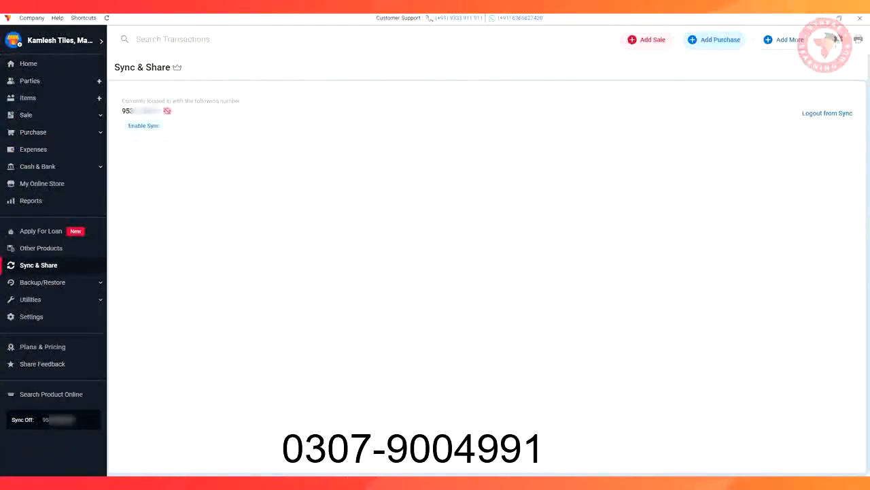
Start a new product named "Daayra Glass Marble, 20*20, Blue shade" with item HSN 12345
left_click(32, 96)
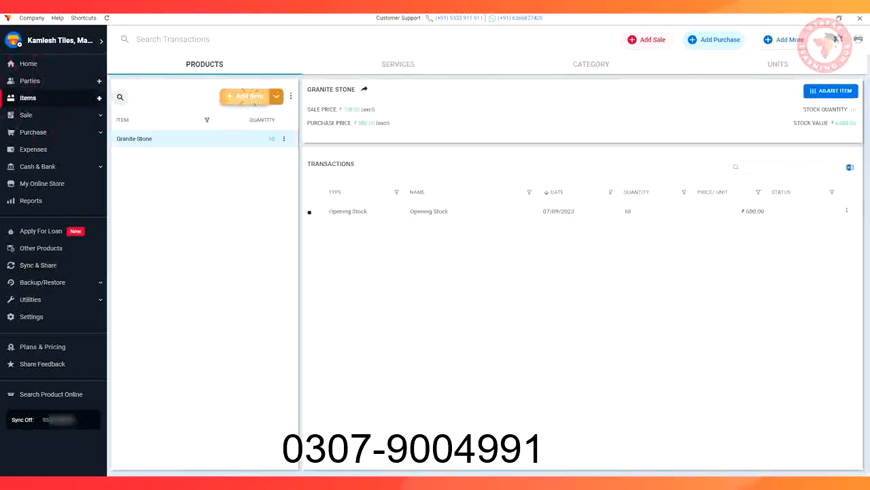
left_click(249, 96)
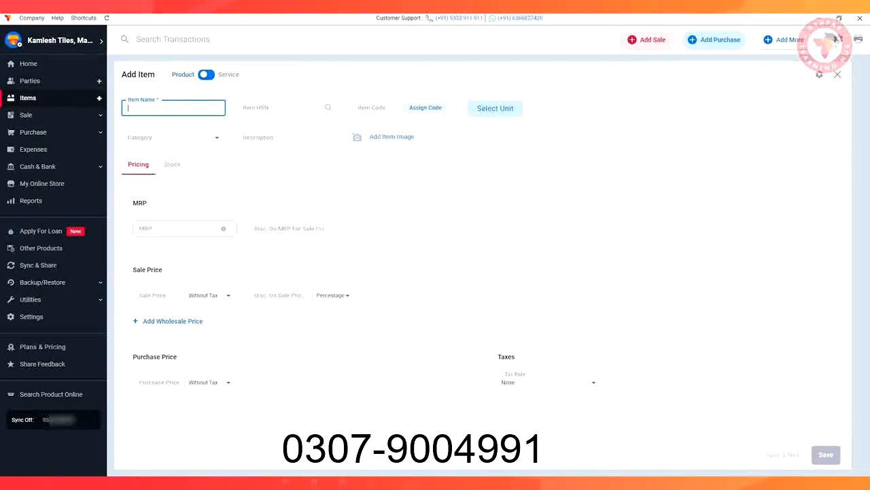
type("Daayra Glass")
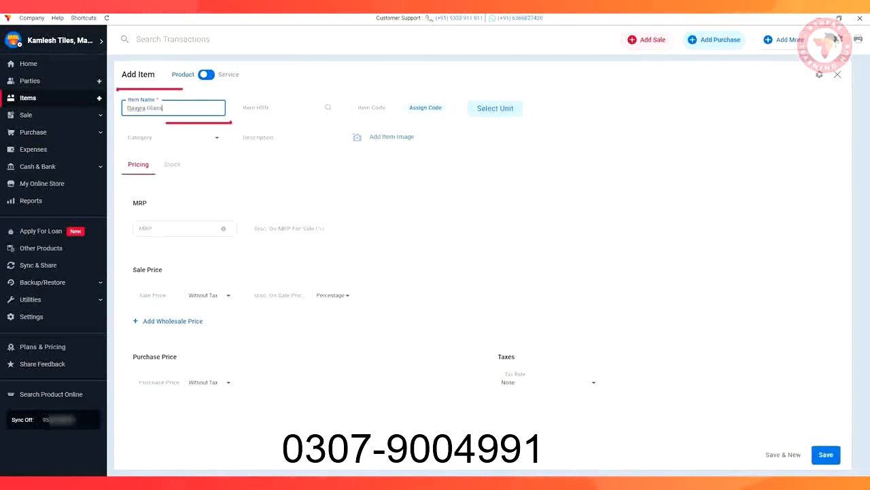
type(" Marble,")
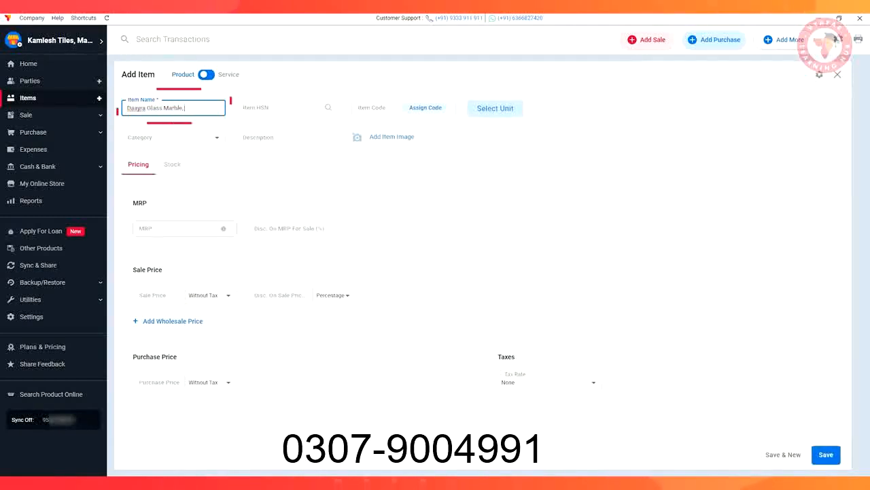
type(" 20*20, 8")
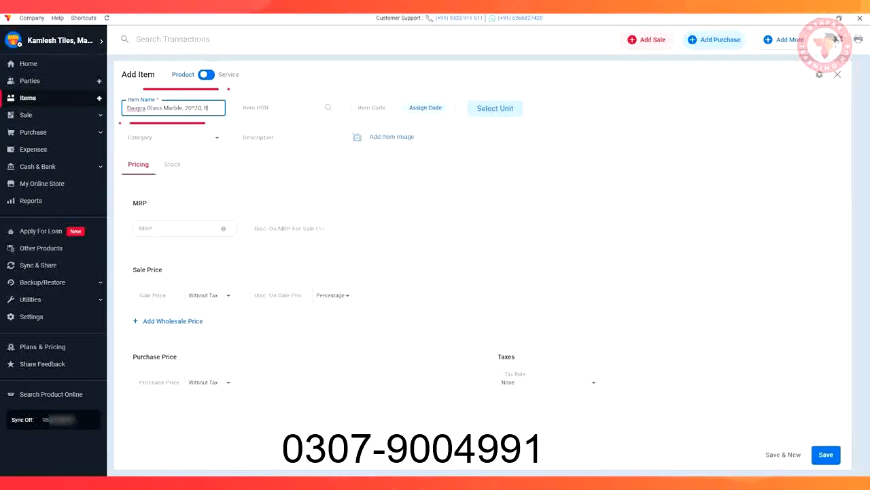
type("lue sh")
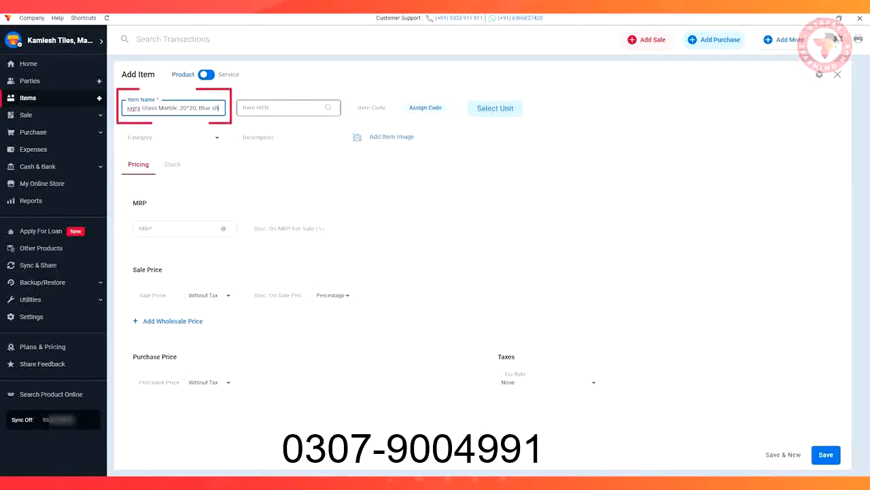
type("ade")
left_click(289, 108)
type("12345")
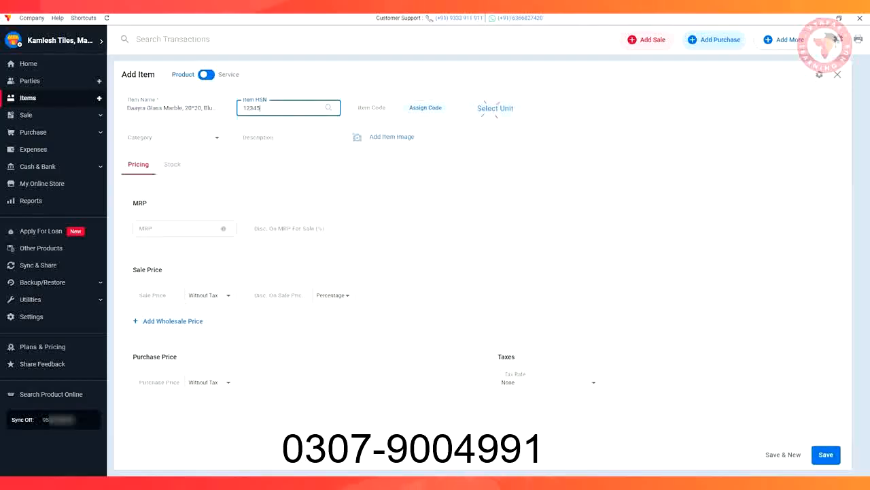
Set the new product's base unit to PIECES (Pcs) without a secondary unit and save the unit selection
left_click(495, 108)
left_click(385, 244)
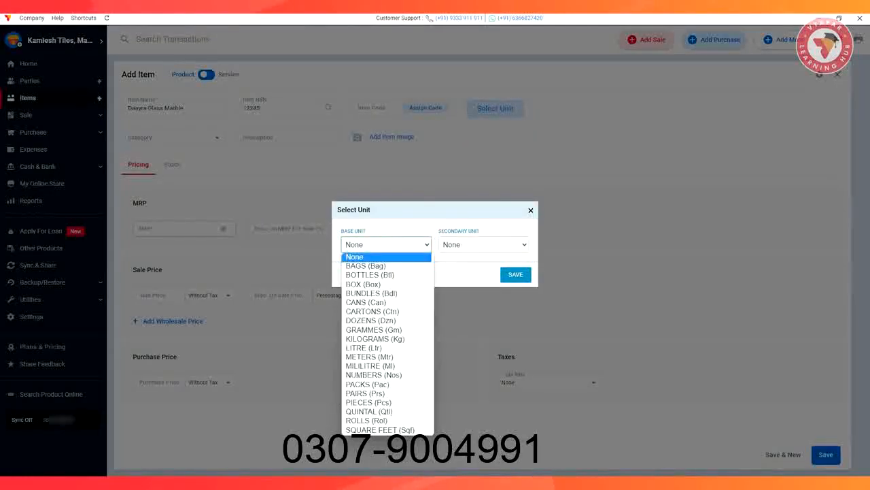
left_click(369, 402)
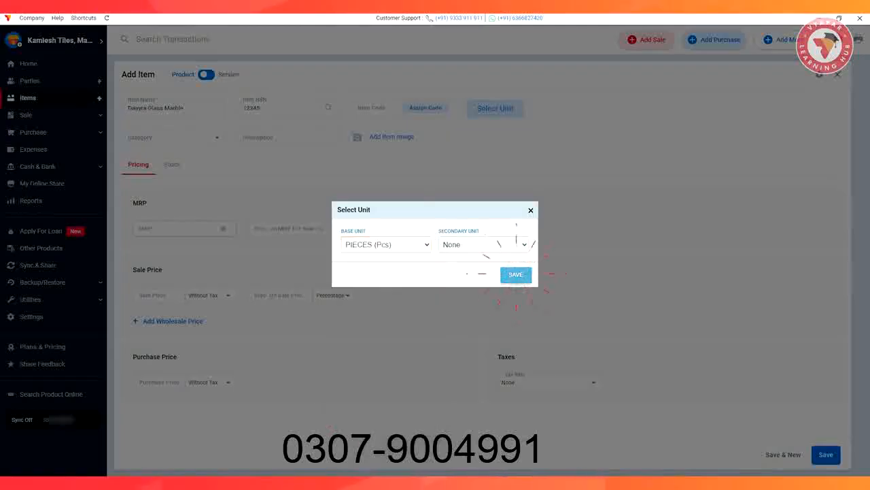
left_click(516, 274)
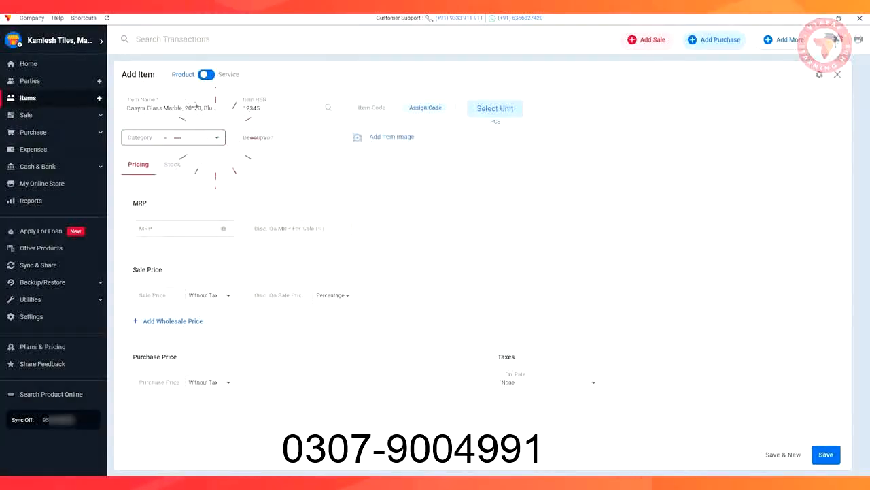
Create the category Wall Marble and assign it to the new product
left_click(216, 137)
left_click(172, 159)
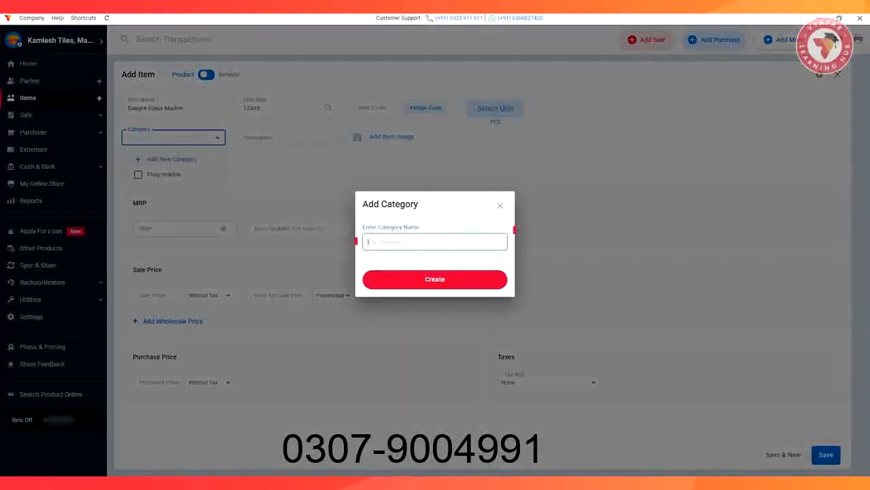
type("Wall Marble")
left_click(433, 278)
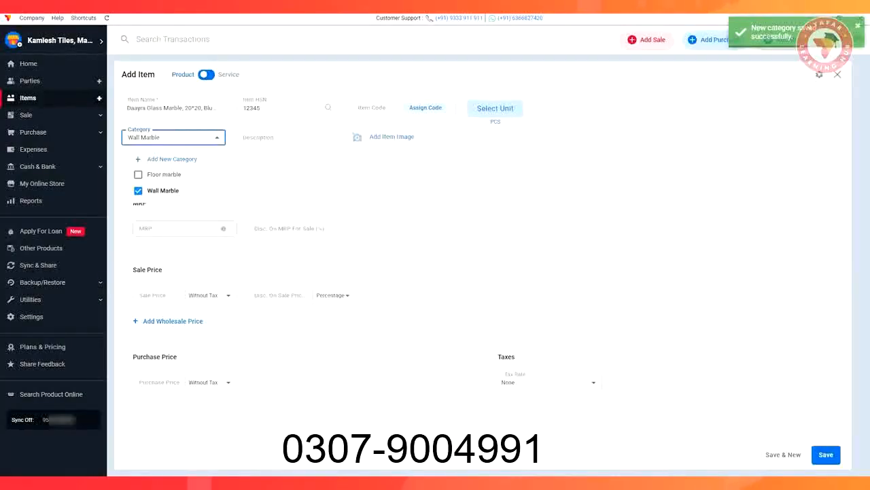
left_click(293, 158)
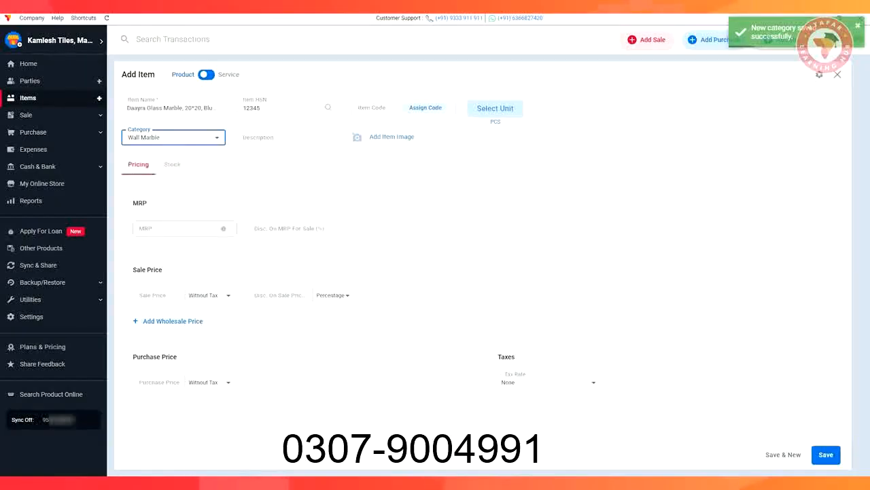
Give the product the description "Glass Marble" and add the picture images (8) as its item image, cropped and saved
left_click(288, 137)
type("Gl")
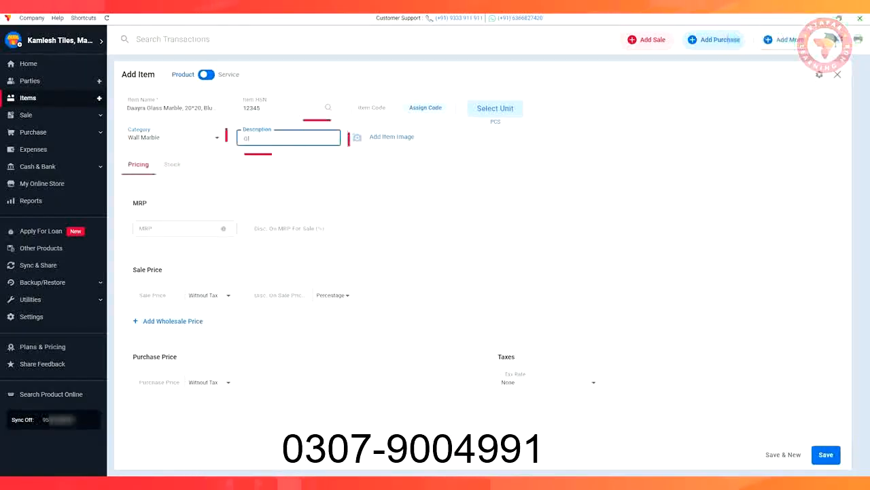
type("ass Marble")
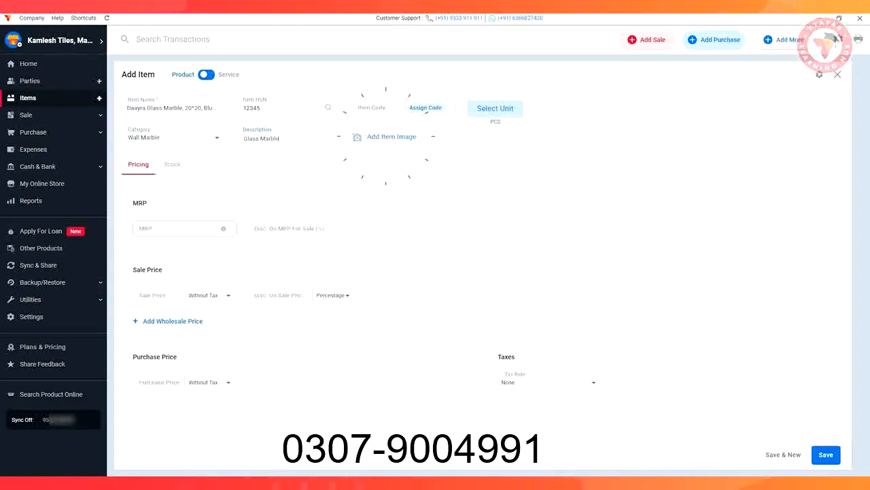
left_click(385, 136)
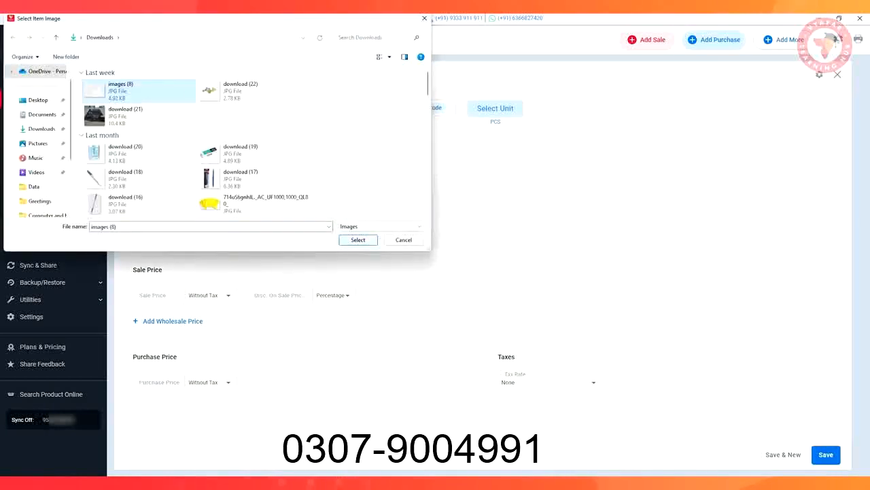
left_click(353, 239)
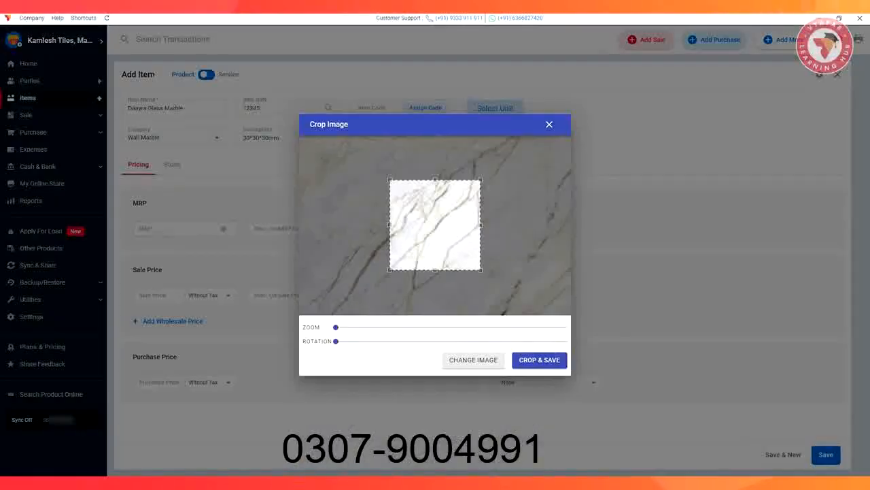
left_click(539, 359)
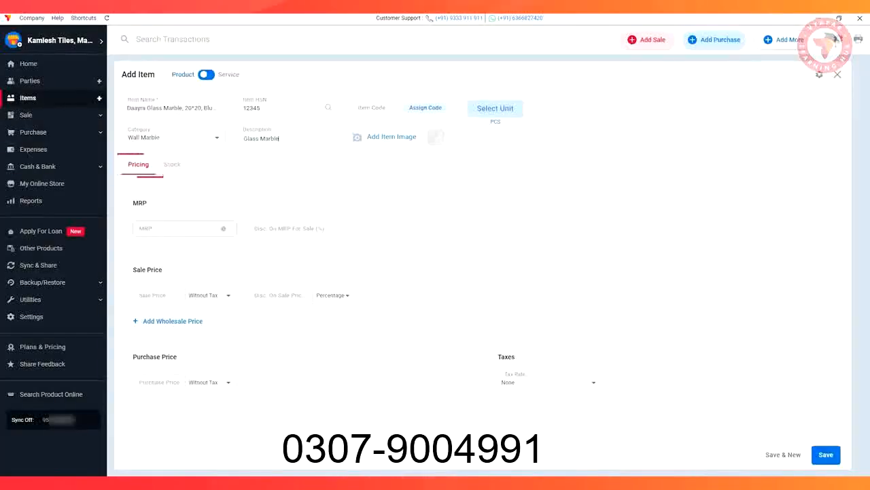
Set the product's MRP to 3999, its purchase price to 3000 and its tax rate to GST@18%
left_click(180, 229)
type("3999")
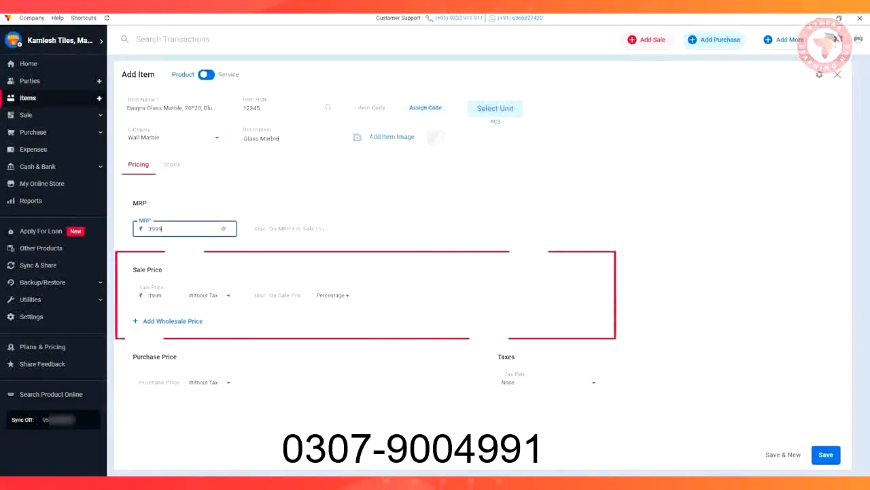
left_click(160, 382)
type("3000")
left_click(592, 382)
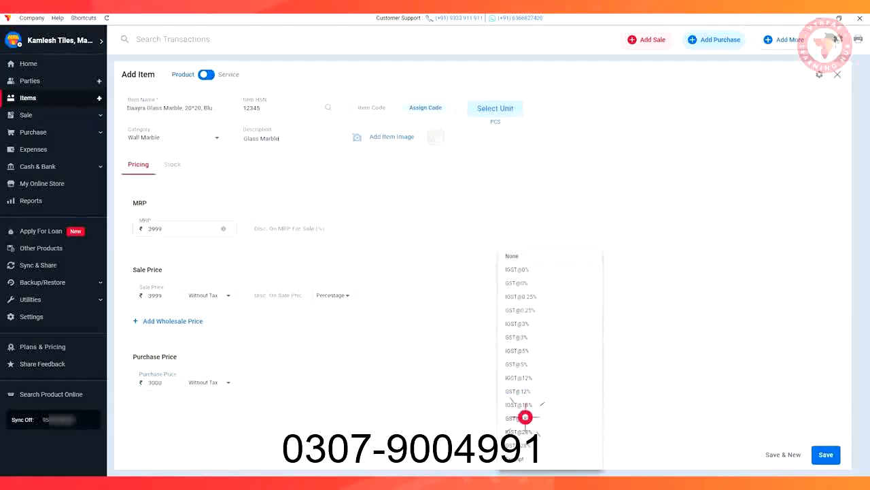
left_click(525, 416)
Enter the product's opening stock: quantity 5 at price 3599, as of 11/09/2023
left_click(172, 165)
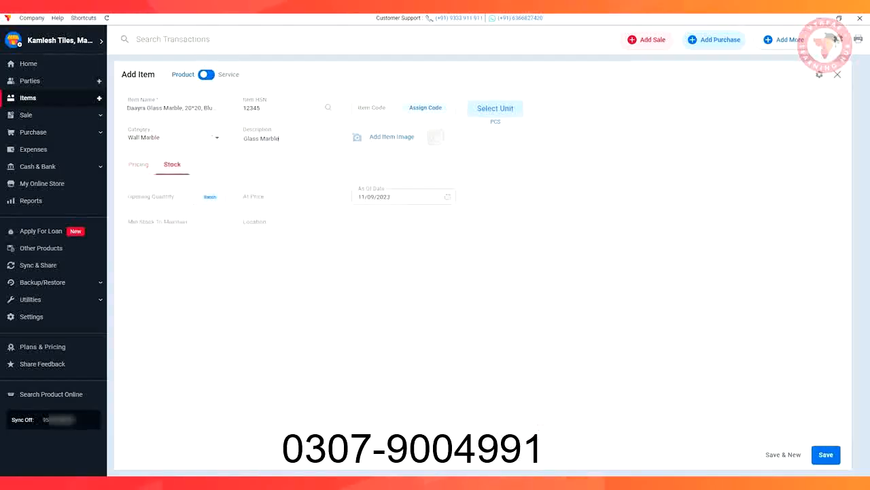
left_click(160, 197)
type("5")
left_click(170, 222)
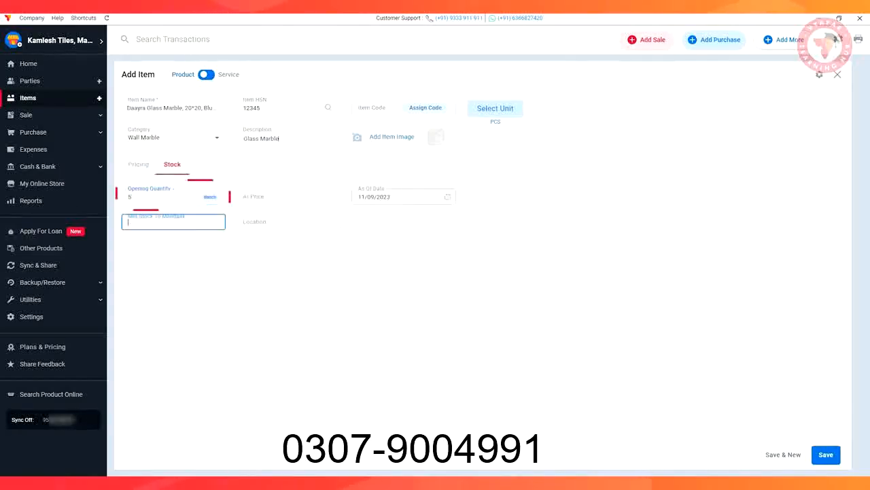
left_click(289, 197)
type("3599")
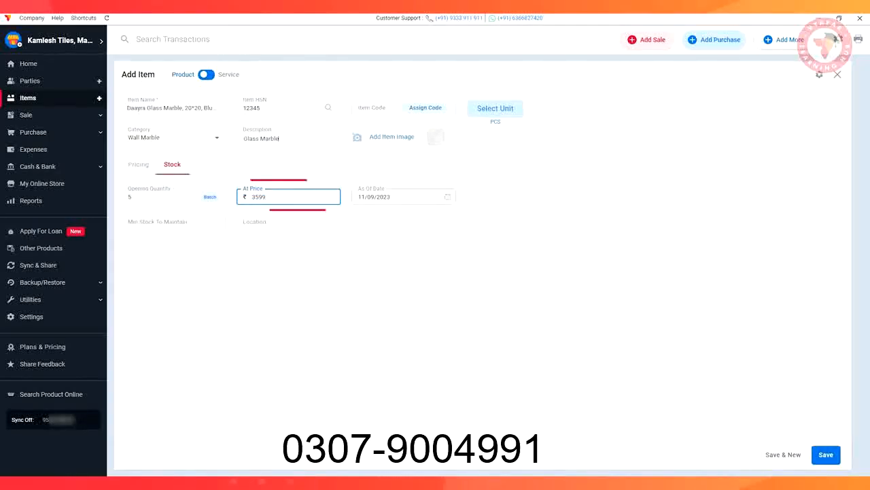
left_click(377, 197)
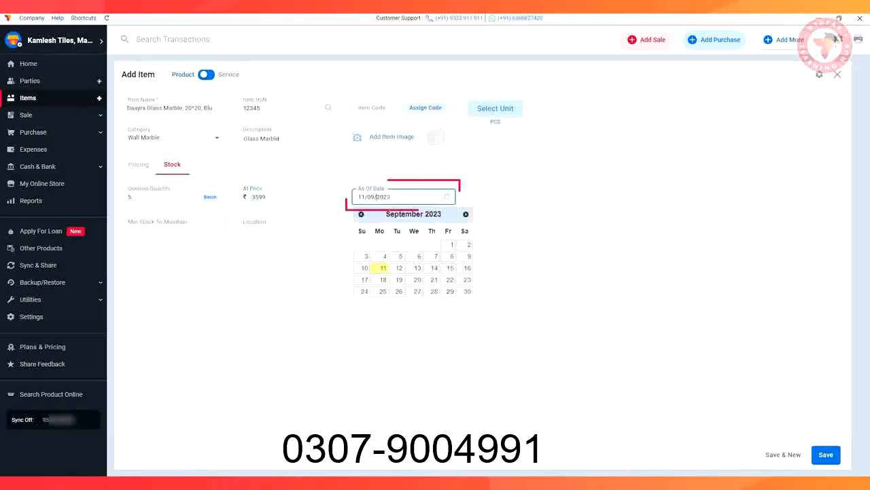
left_click(383, 268)
Set the minimum stock to maintain to 2 and the location to Godown, and save the product
left_click(173, 222)
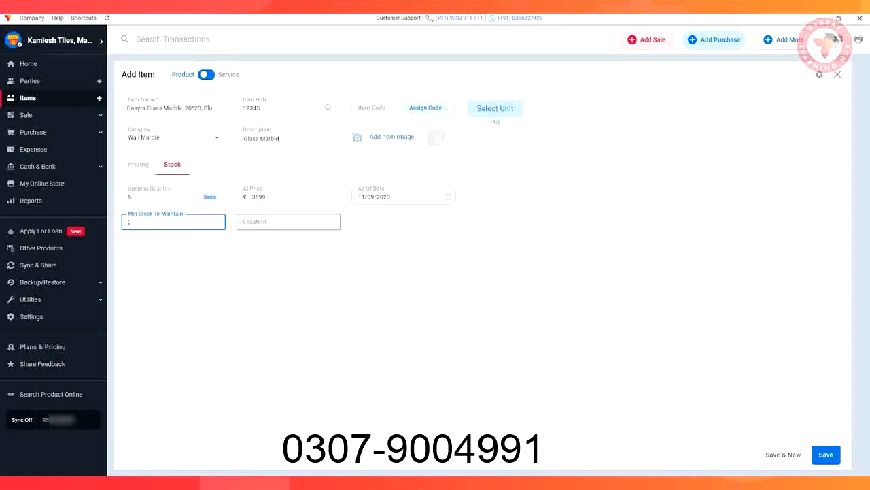
left_click(288, 222)
type("Go")
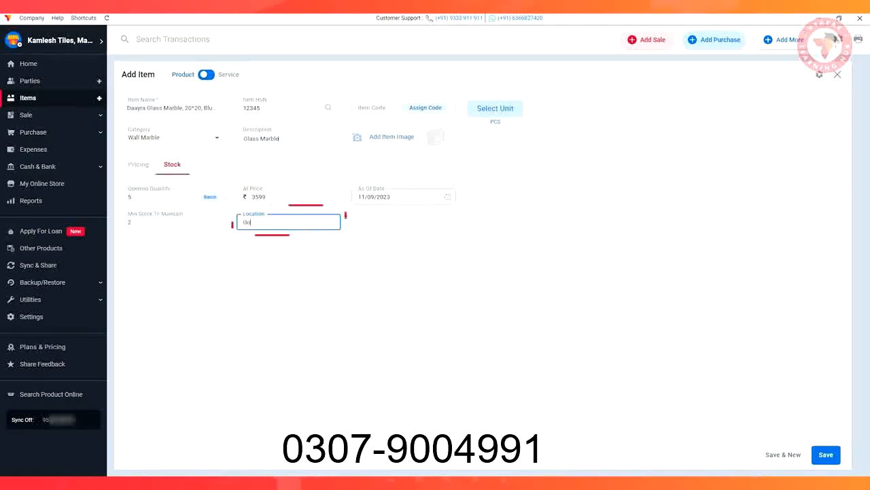
type("down")
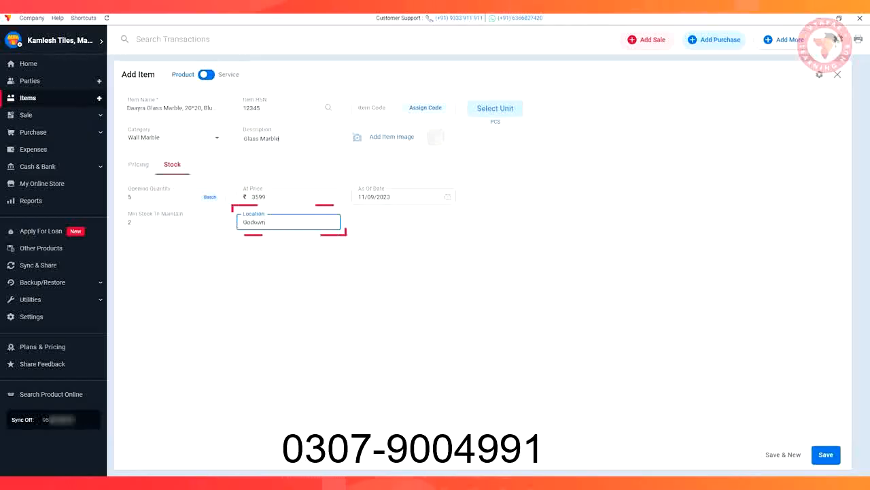
key("Tab")
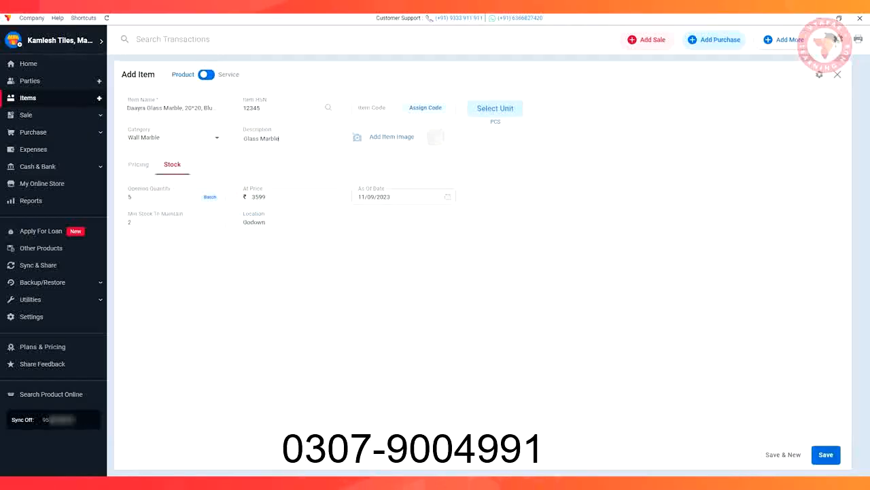
key("ctrl+s")
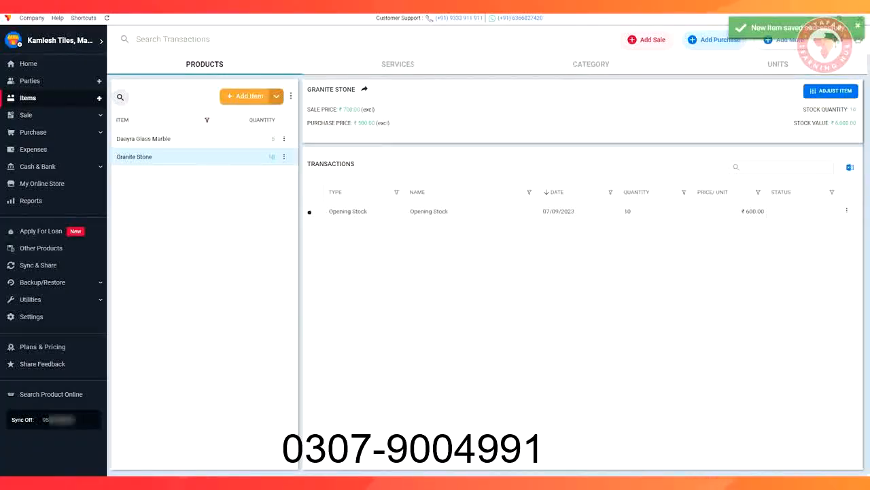
Start the product Colourful Glass Marble with HSN 3212, unit SQF, category Wall Marble, description "Glass, 230g, Multicolor" and tax rate GST@18%
left_click(246, 96)
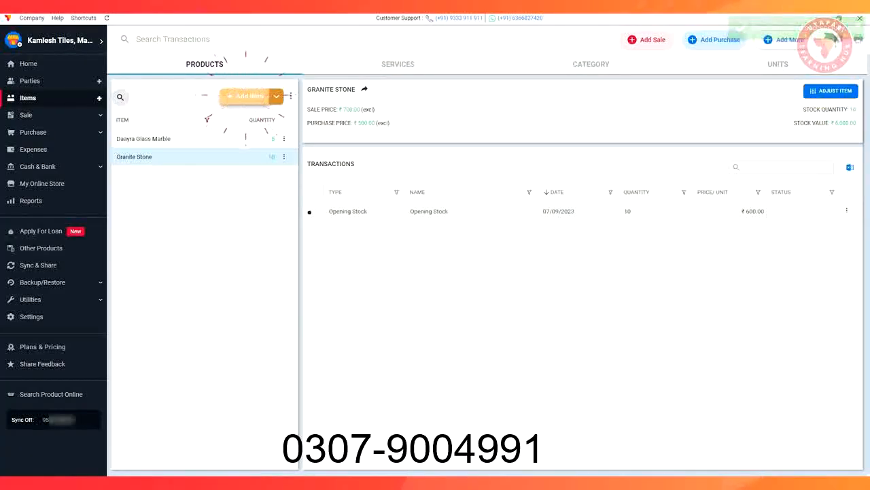
type("Col")
type("ourful Glass")
type("Marble")
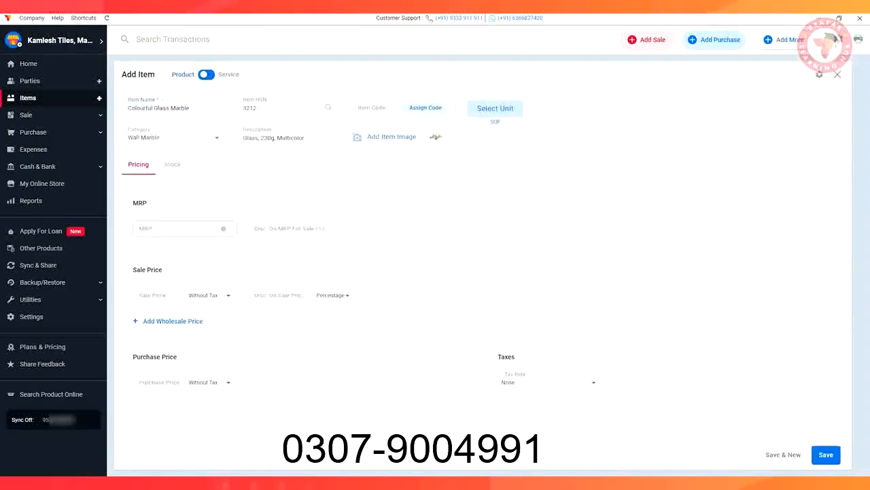
left_click(593, 383)
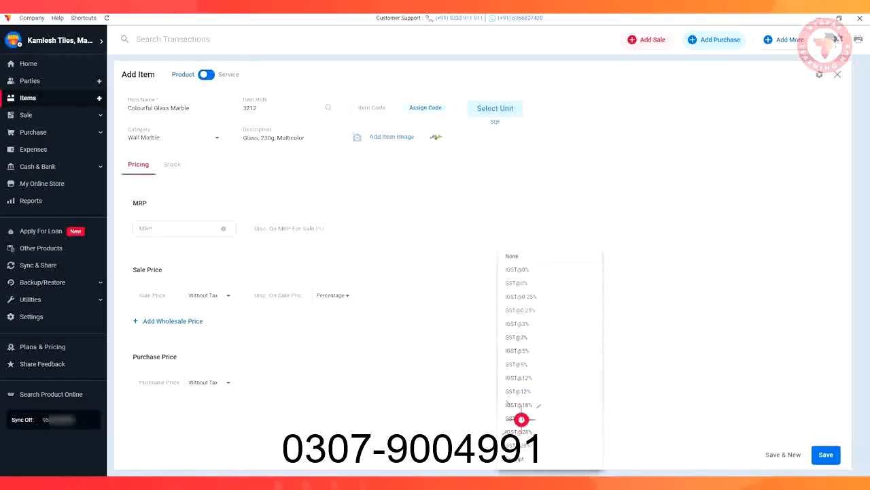
left_click(522, 419)
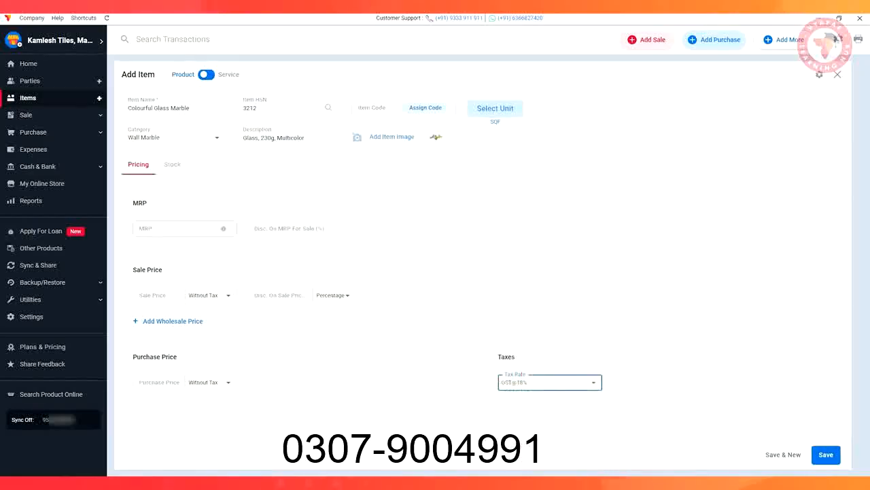
Enter and save three multicolour opening batches of 5: MRP 176, 100 Pieces, 10*10*10; MRP 399, 200 Pieces, 15*15*15; MRP 500, 200 Pieces, 20*20*20
left_click(172, 164)
left_click(161, 196)
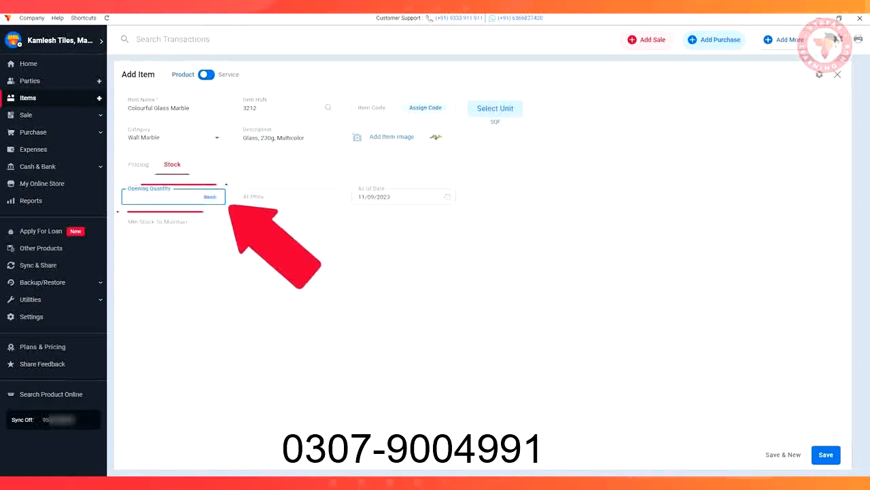
left_click(209, 198)
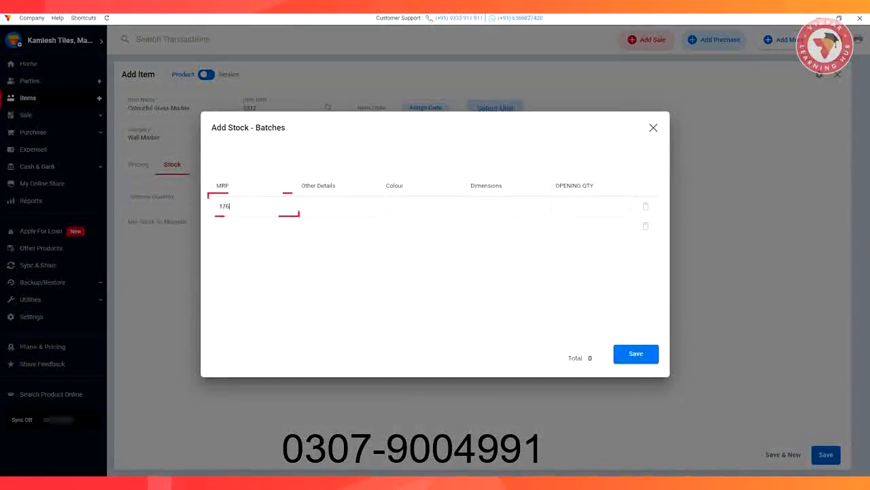
left_click(304, 206)
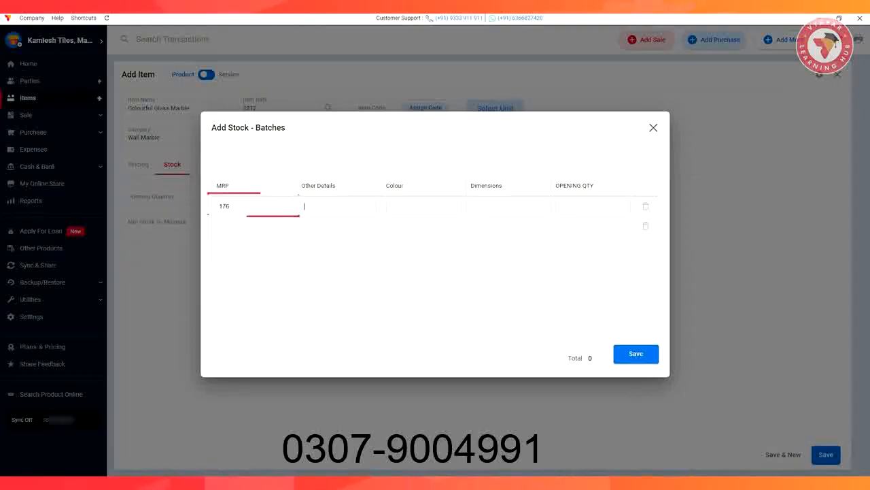
type("100")
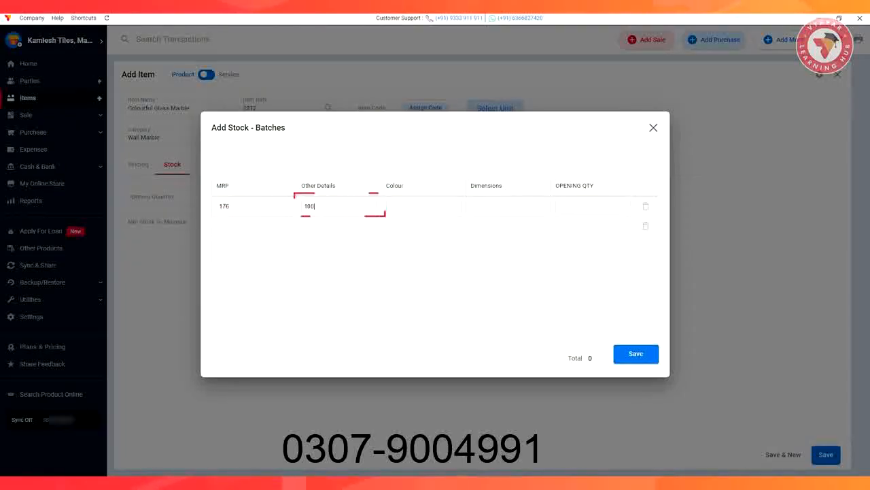
type(" Pieces")
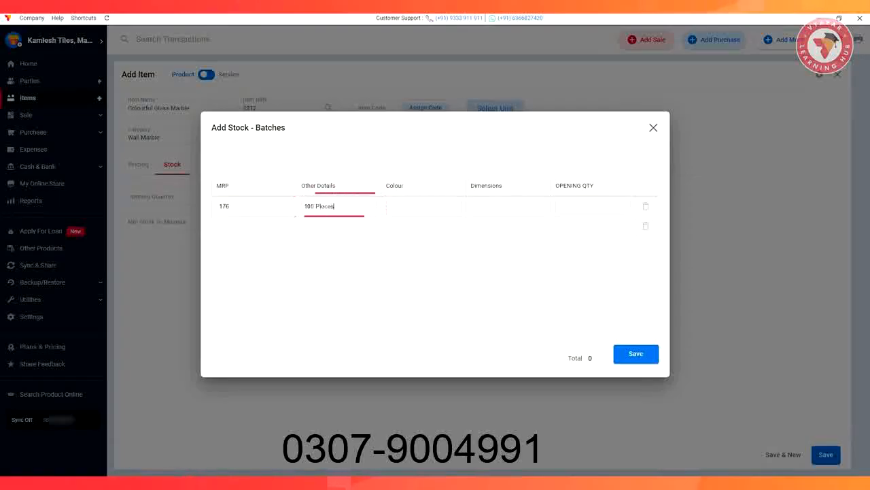
key("Tab")
type("10")
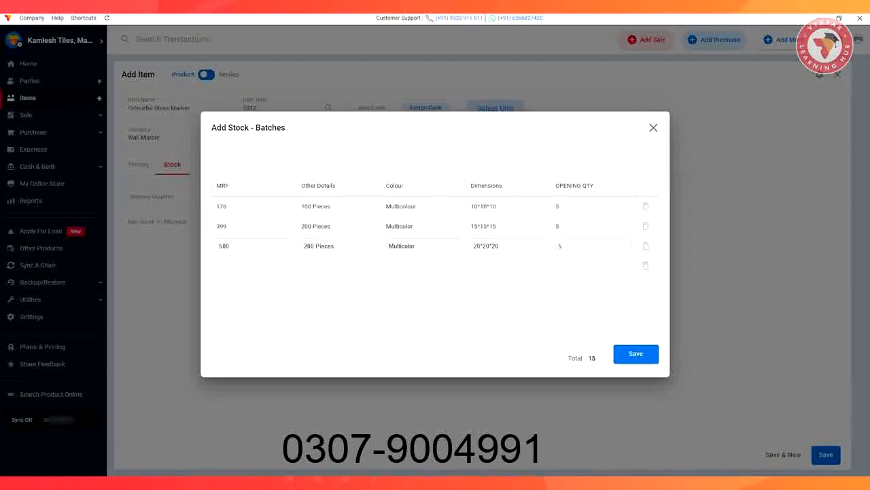
left_click(629, 354)
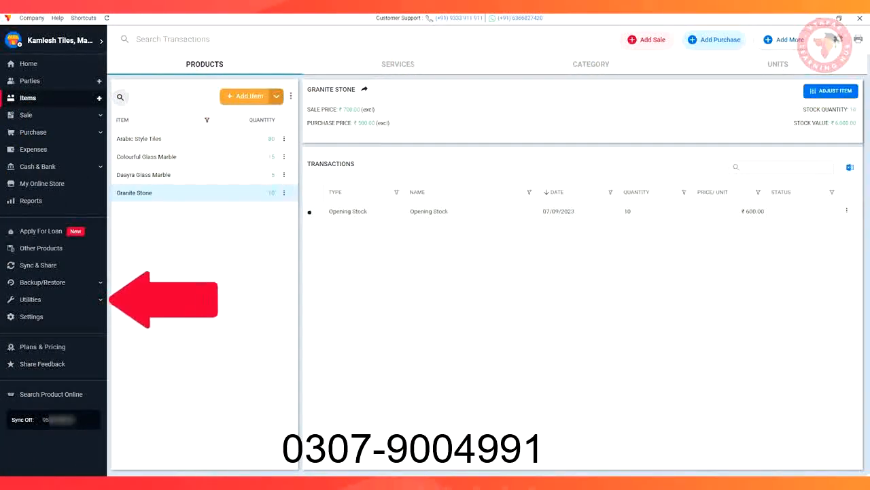
Open the item import utility and view the steps for importing items from an Excel file
left_click(32, 300)
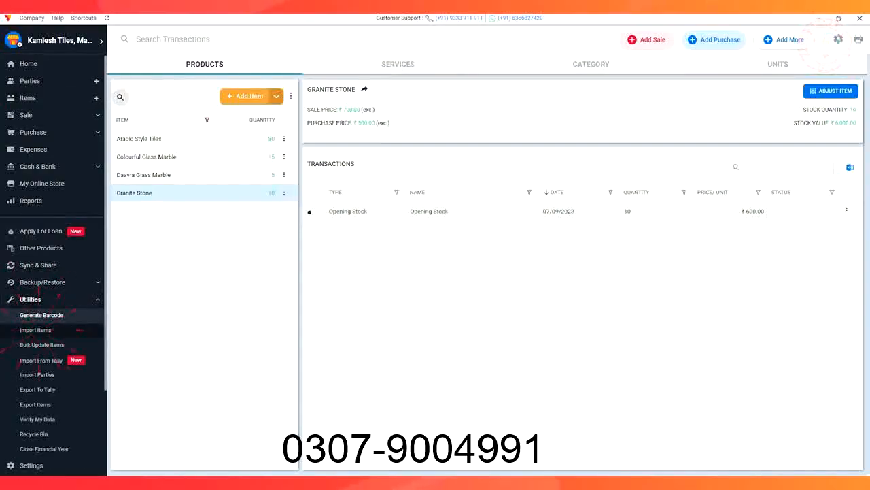
left_click(35, 330)
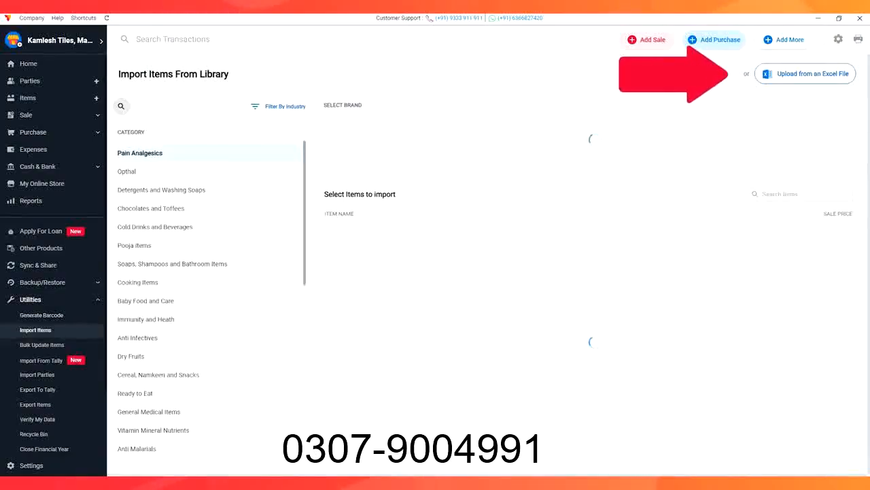
left_click(796, 74)
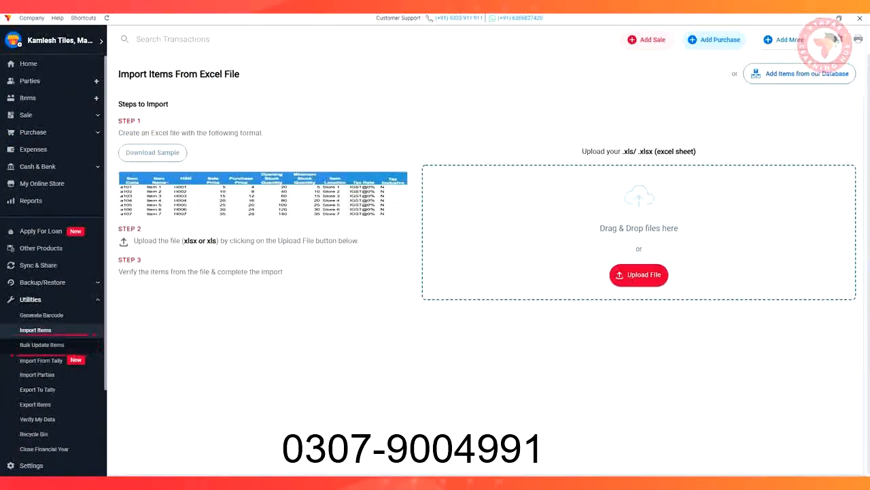
Open Bulk Update Items and review the products' pricing, stock and item information views
left_click(42, 344)
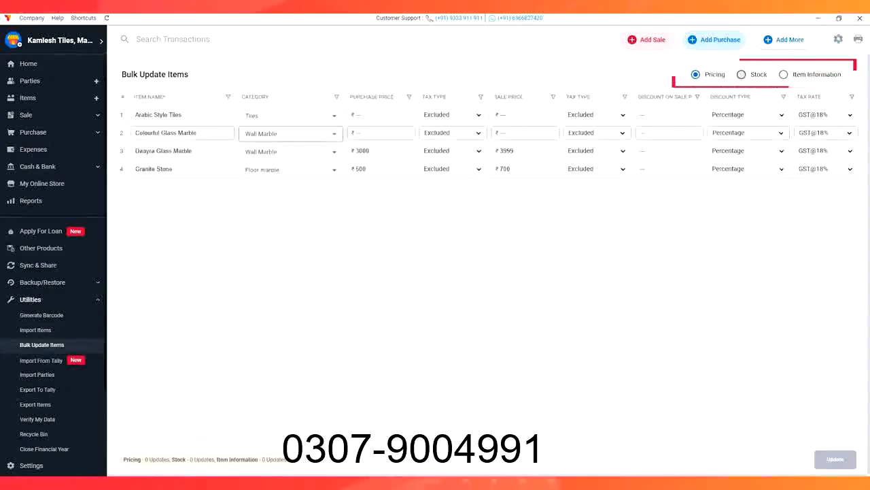
left_click(742, 75)
left_click(783, 75)
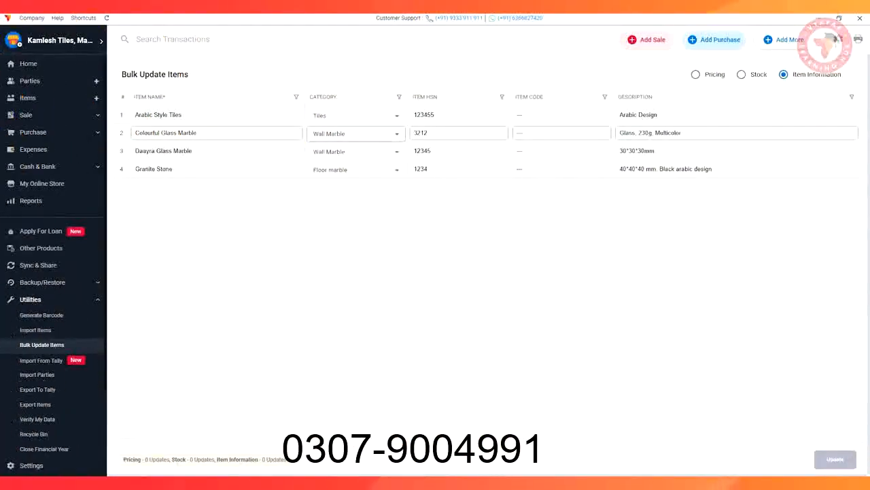
Start a purchase bill with the party's name and create the item Plain Tiles with HSN 12345, unit PCS and tax rate GST@18%
left_click(715, 40)
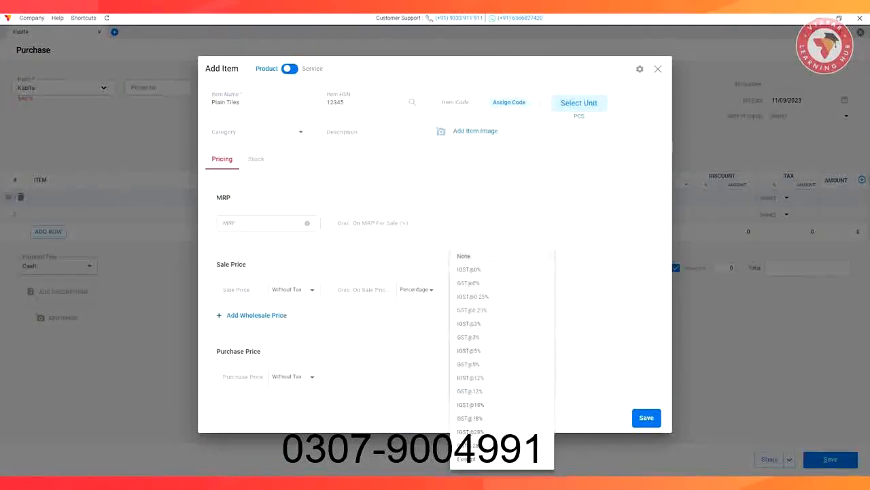
left_click(470, 418)
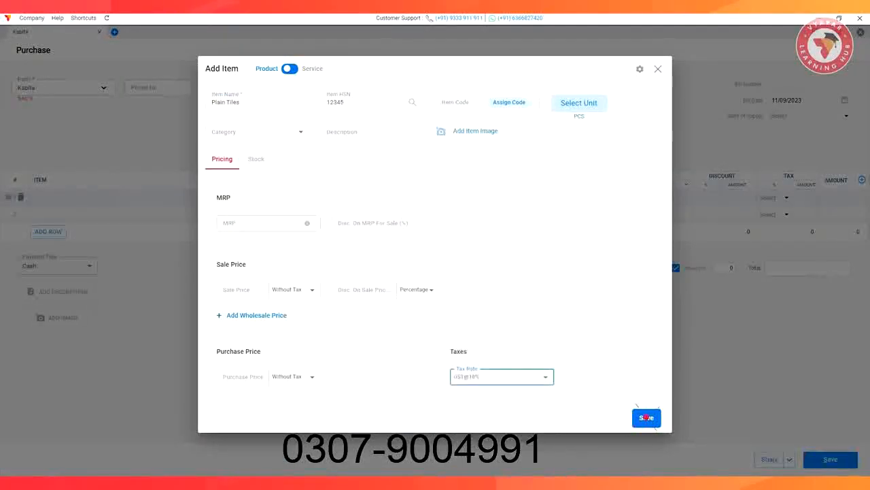
left_click(646, 416)
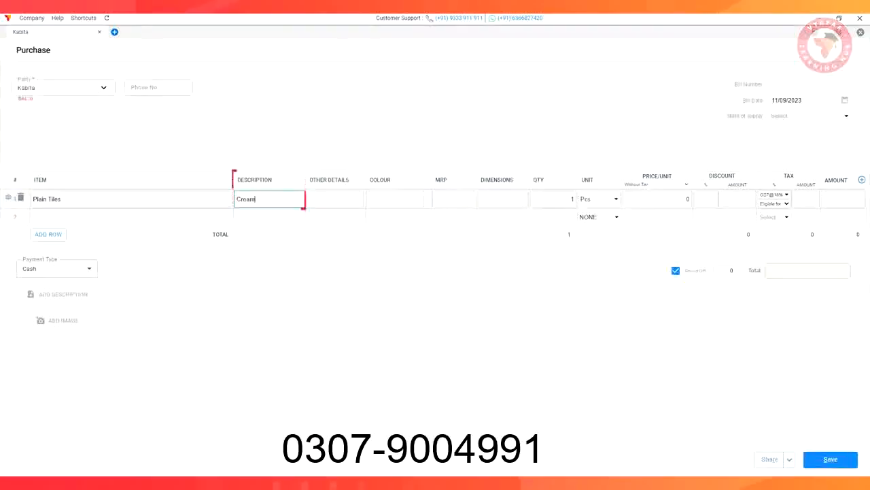
Fill in the Plain Tiles row with description "Cream Colour", its 3mm thickness as other details, colour Cream and MRP 499
type("Colour")
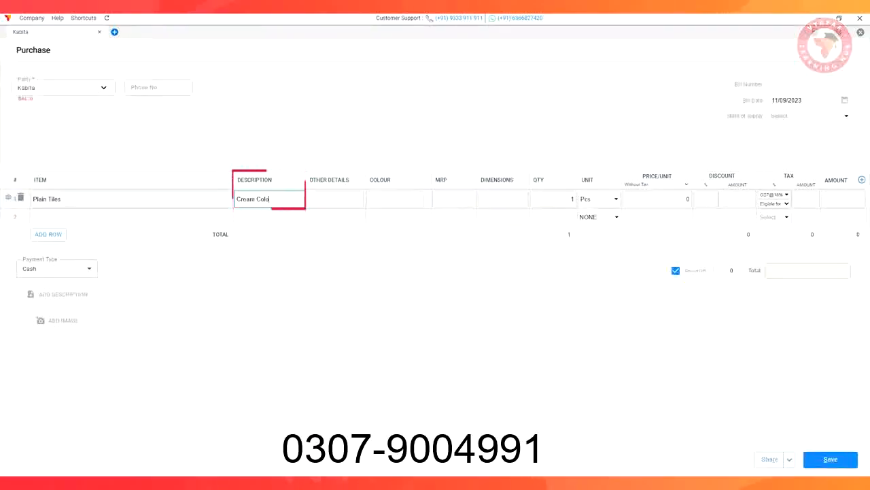
key("Tab")
type("3mm thick. for ha")
key("Tab")
type("Cream")
Set the row's dimensions to 4*4, its quantity to 30 Pcs and its unit price to 300
key("Tab")
type("499")
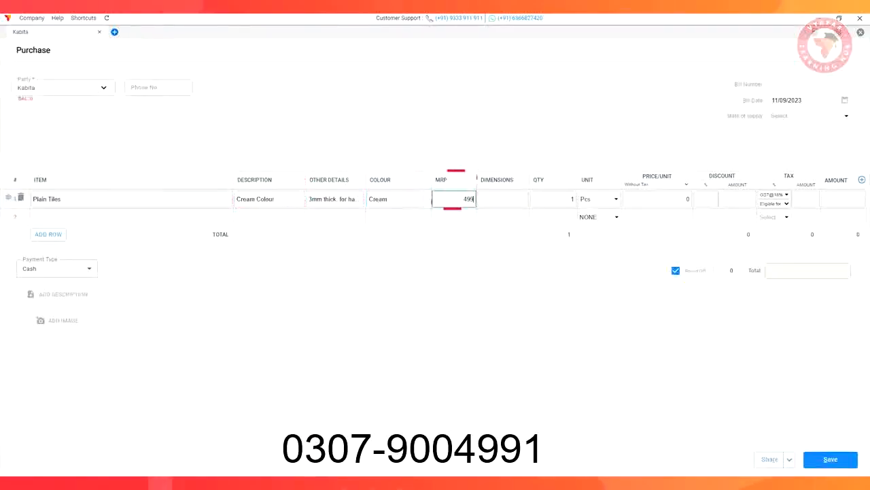
key("Tab")
type("4'4")
key("Tab")
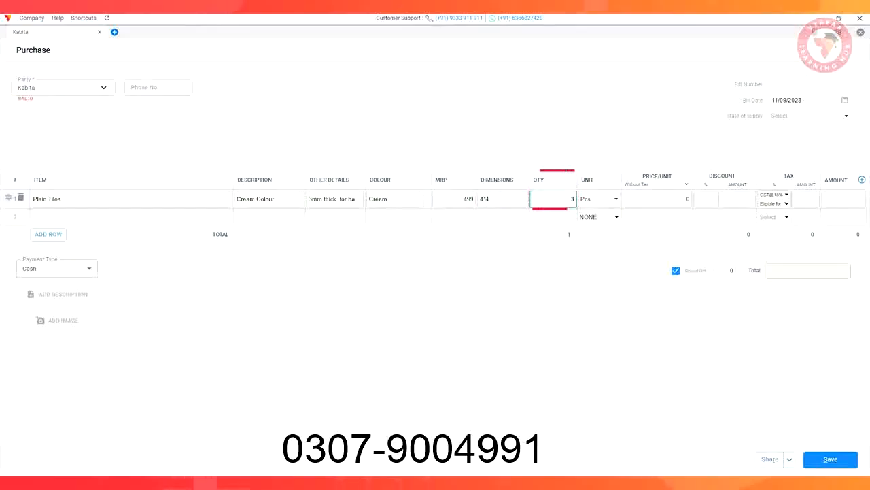
type("30")
key("Tab")
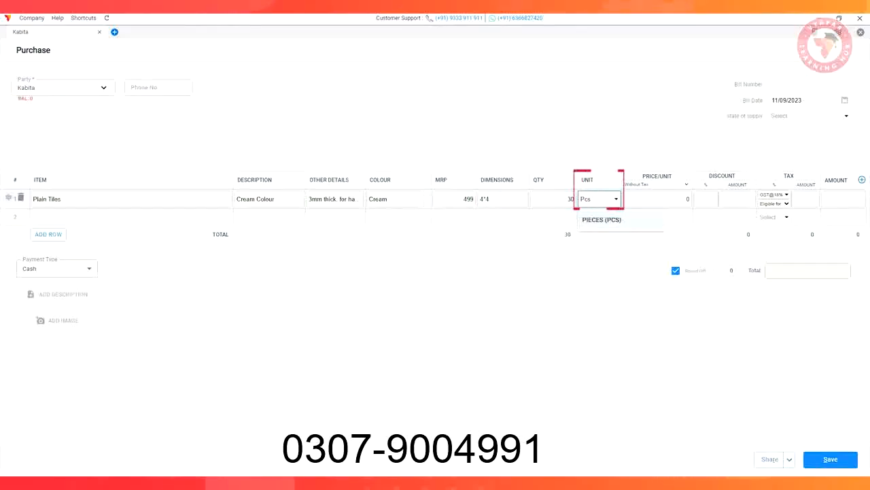
key("Tab")
type("30")
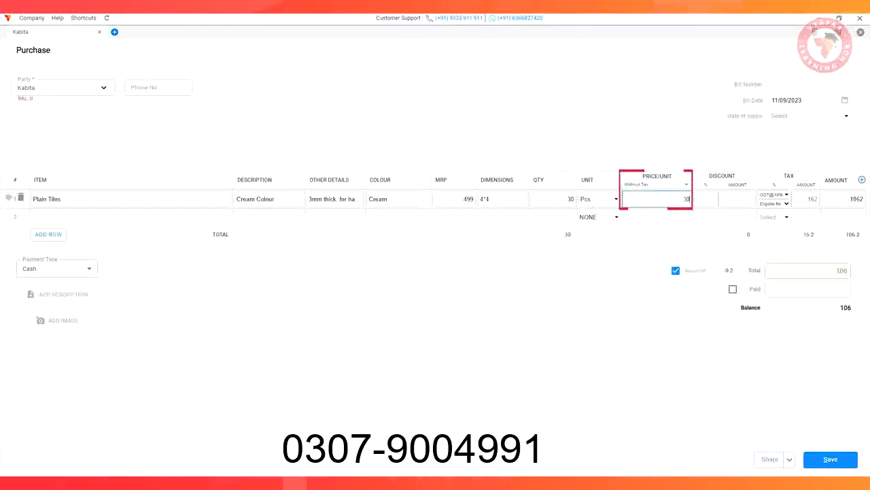
type("0")
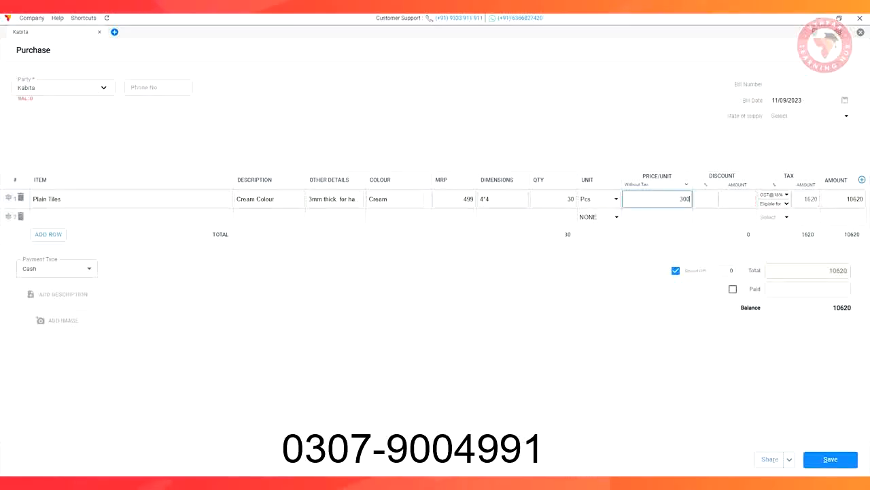
Add two Plain Tiles rows (MRP 699, 6*6, 20 at 400; MRP 899, 8*8, 30 at 700), record 44000 as paid and save the purchase
left_click(131, 217)
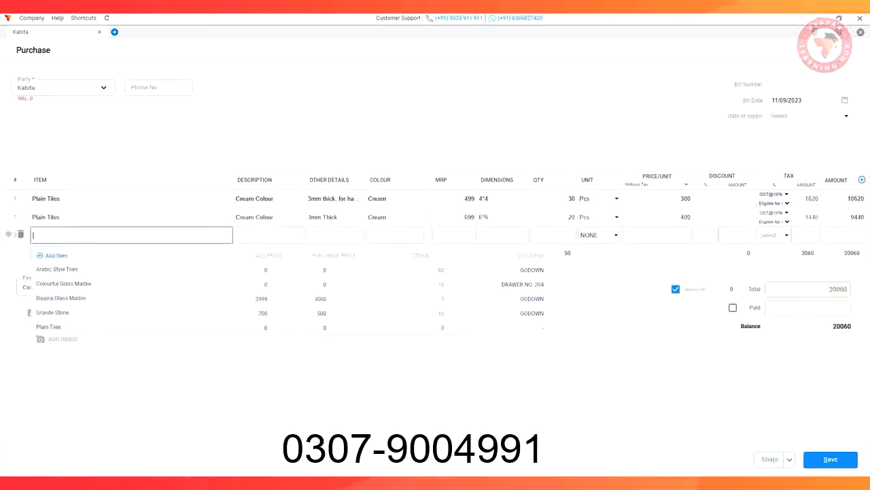
left_click(48, 327)
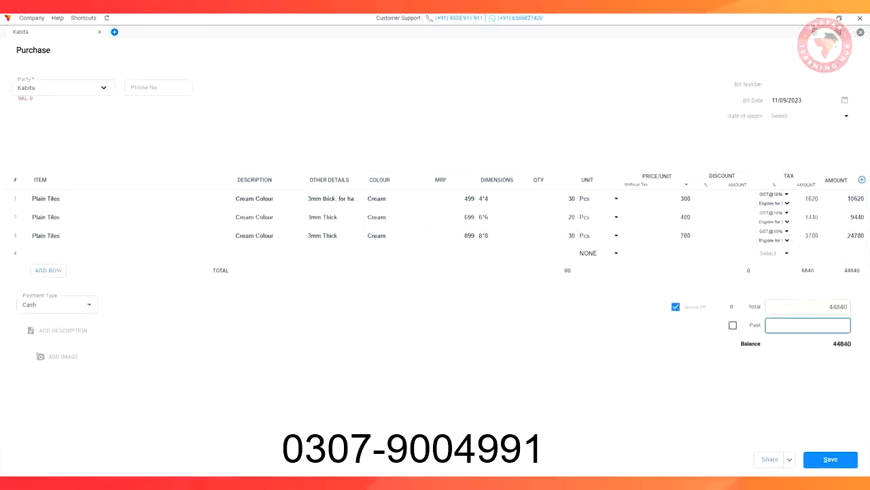
type("44000")
left_click(831, 459)
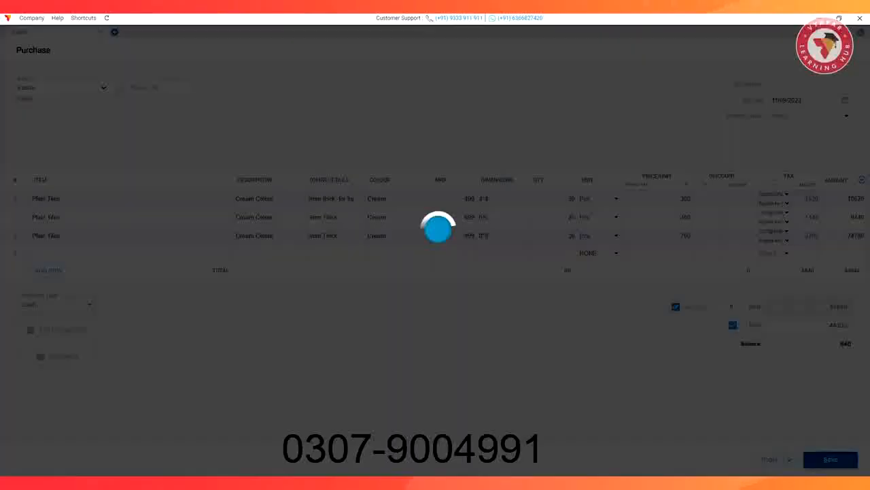
Open Plain Tiles in the item list to check its stock and purchase transactions
left_click(31, 97)
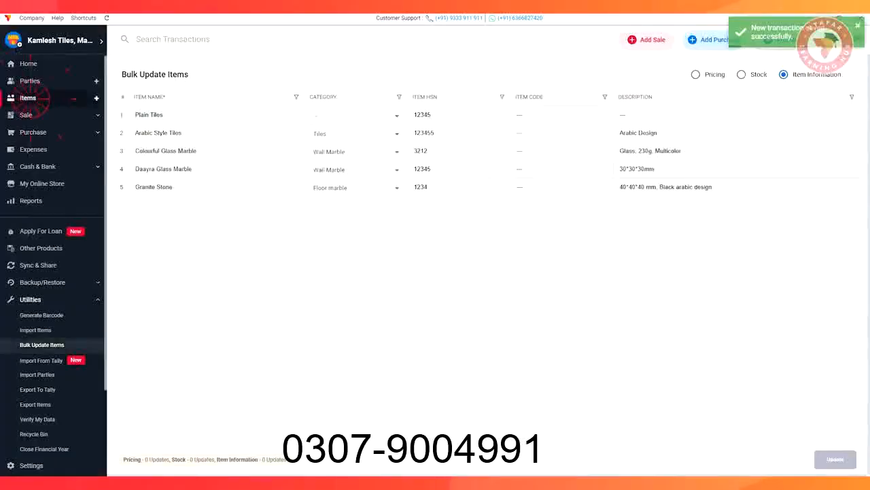
left_click(146, 211)
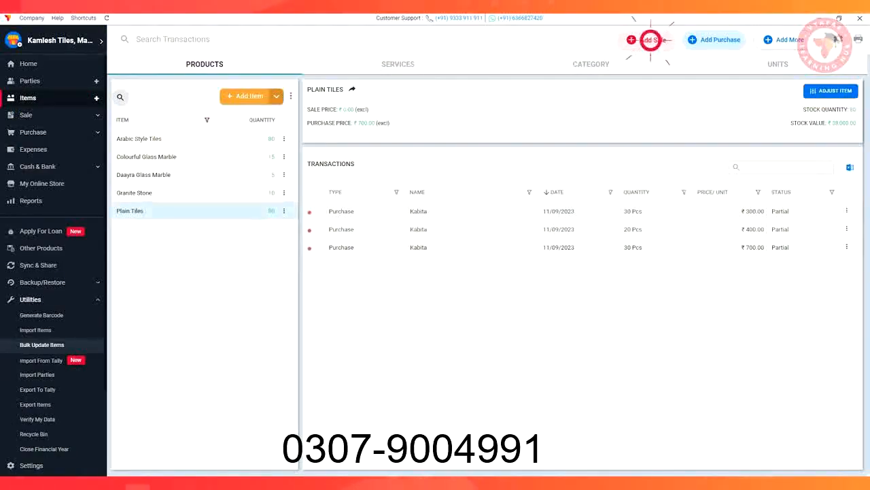
Start a sale with the customer's name and phone number, and add 10 Pcs of Arabic Style Tiles from the blue 4*4 batch with MRP 399
left_click(651, 40)
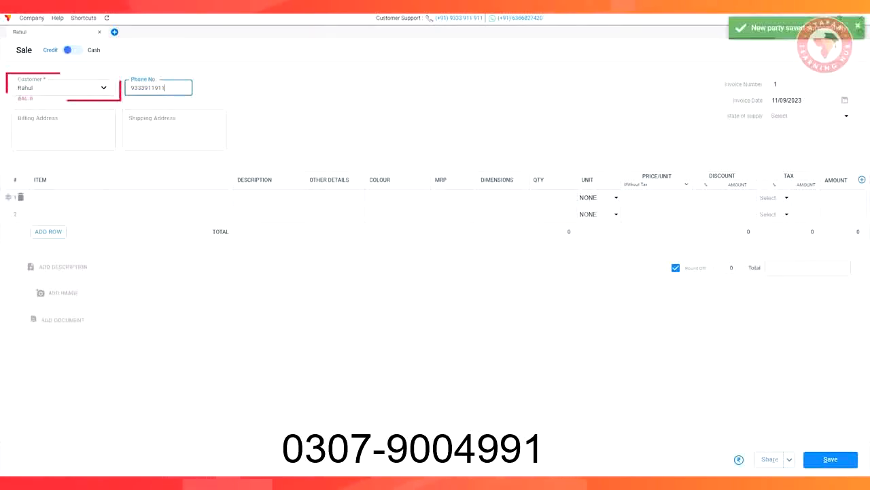
left_click(122, 198)
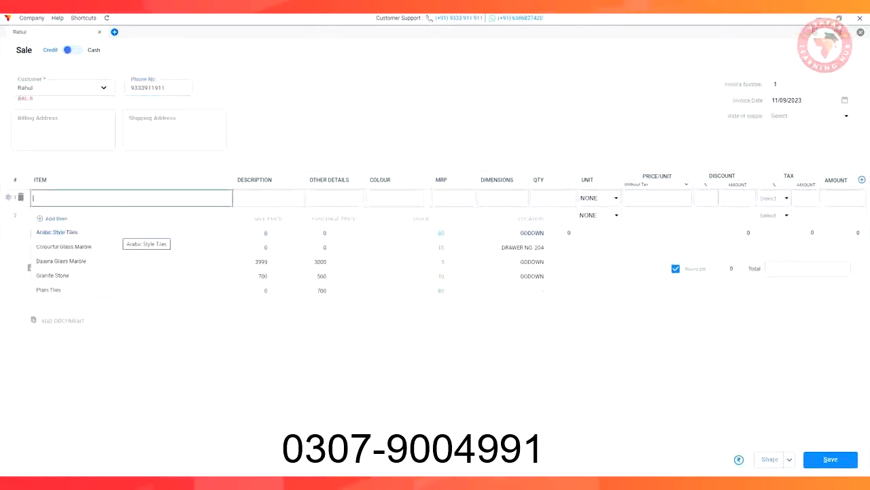
left_click(121, 231)
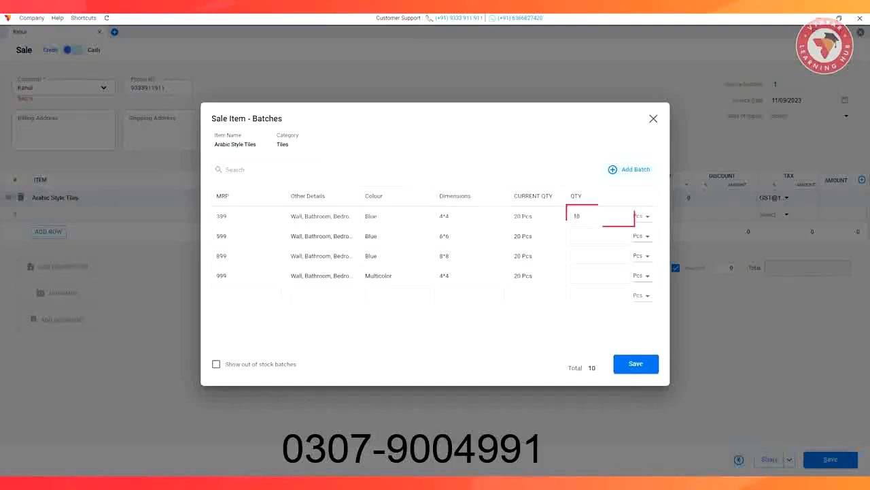
left_click(636, 364)
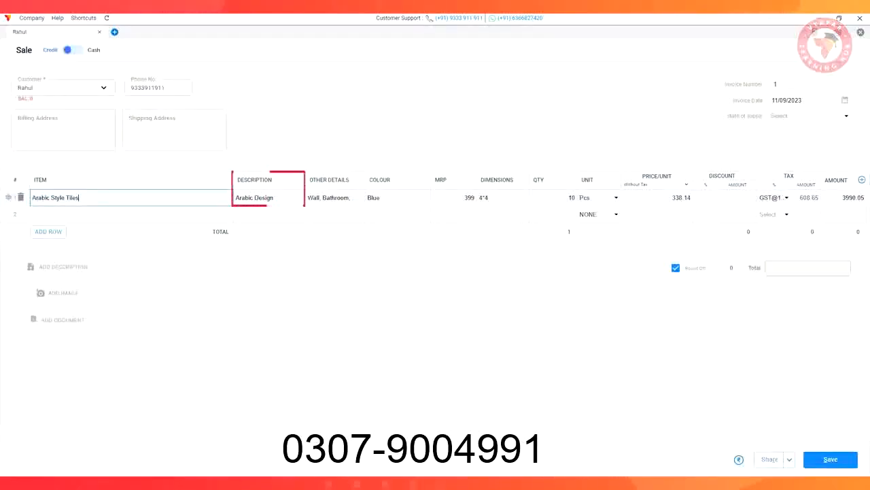
Add 5 Colourful Glass Marble from the 15*15*15 batch and 20 Pcs of Plain Tiles from the 4*4 batch with MRP 499 to the sale
left_click(129, 214)
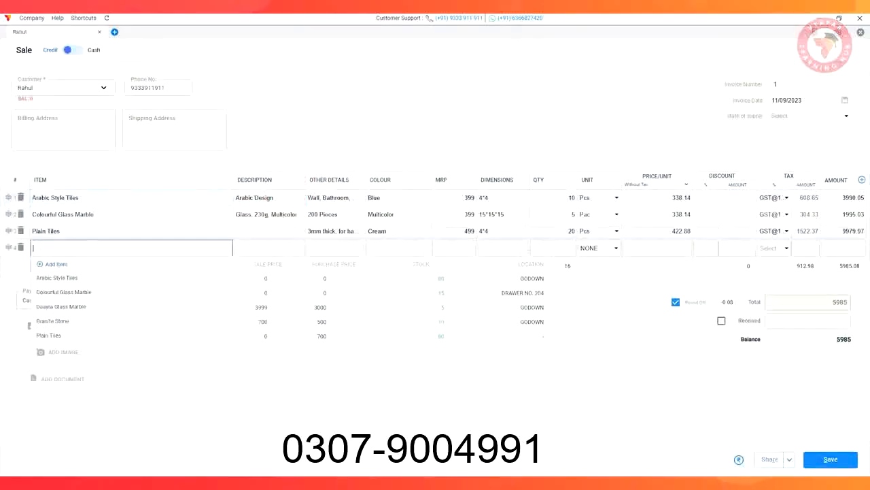
key("Escape")
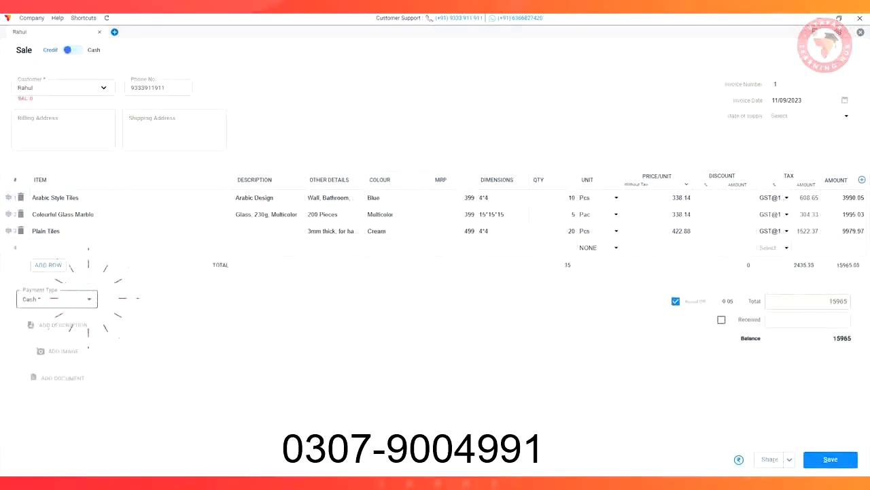
Set the payment type to Cash, add the description "Received by XYZ", mark the full amount as received and save the sale
left_click(88, 299)
left_click(40, 298)
left_click(63, 325)
type("Received by XYZ")
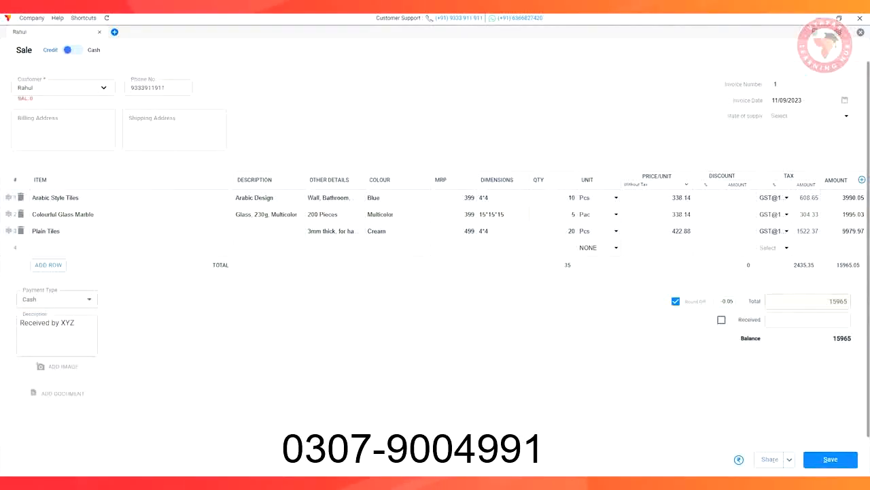
left_click(722, 319)
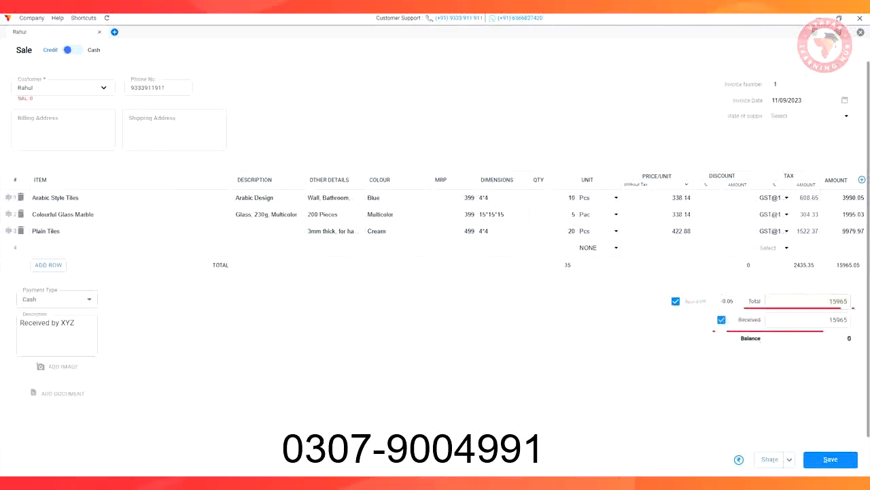
left_click(830, 458)
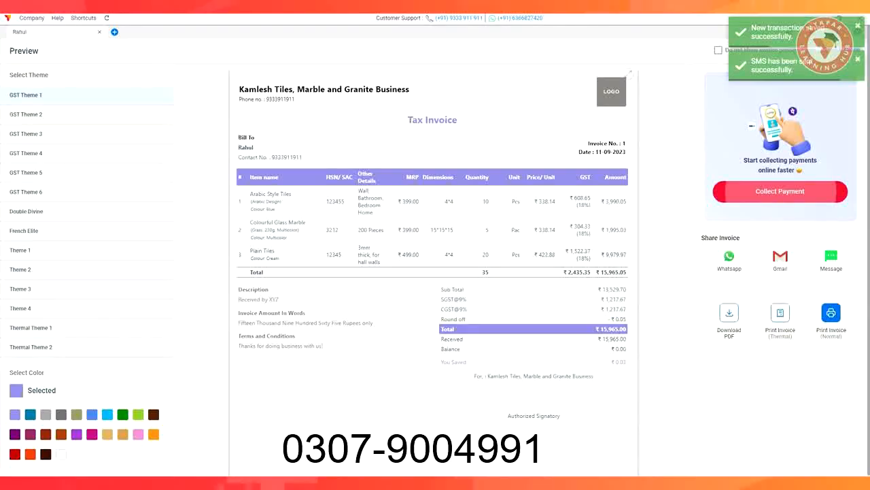
Try GST Theme 2 and GST Theme 4 on the invoice preview and switch it to GST Theme 6
left_click(26, 115)
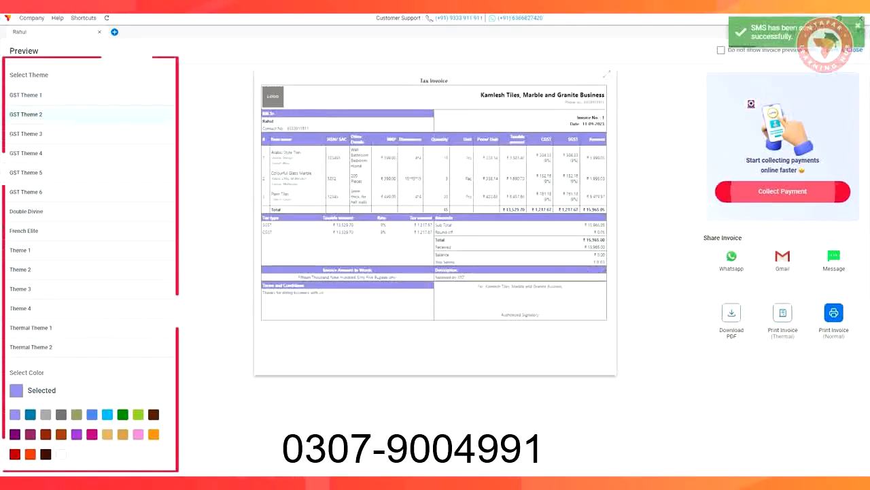
left_click(26, 153)
left_click(26, 192)
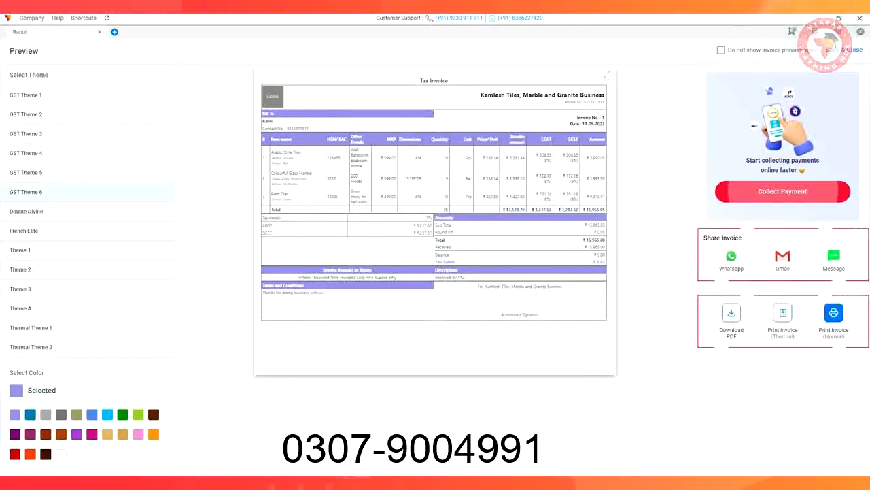
Try the Double Divine theme on the invoice preview
left_click(26, 212)
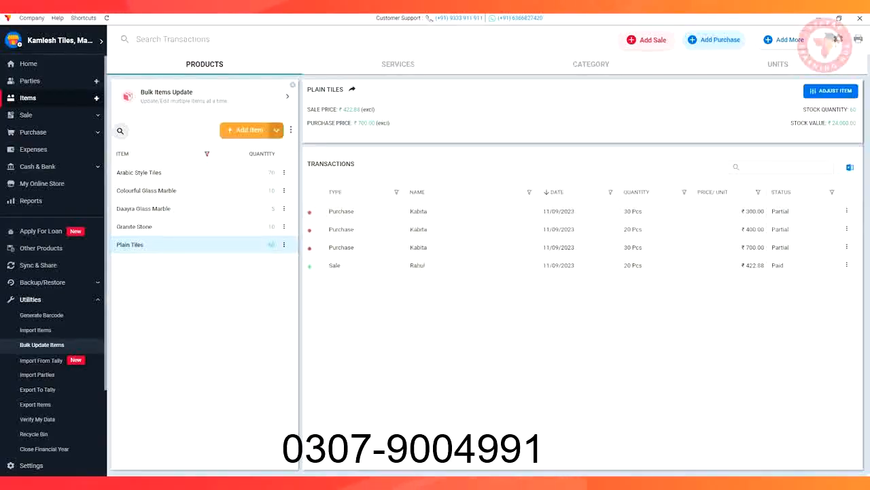
Start the first sale order and save a new party for it with the customer's name and phone number
left_click(27, 114)
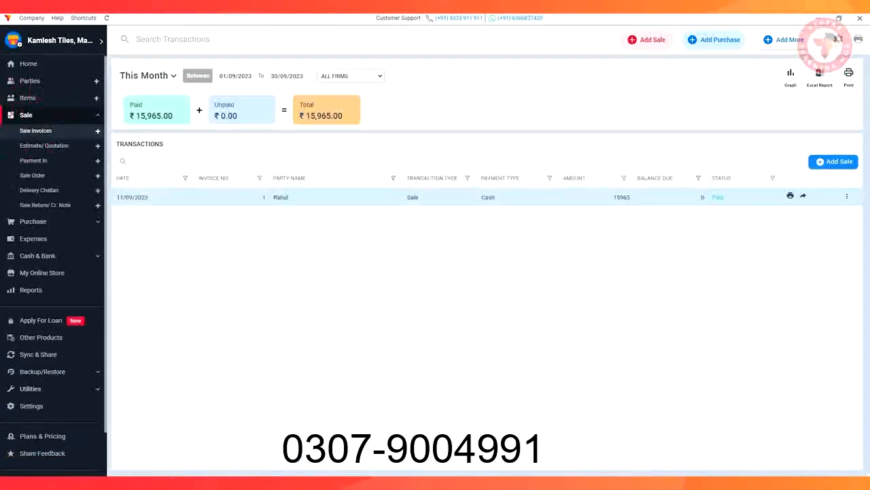
left_click(33, 175)
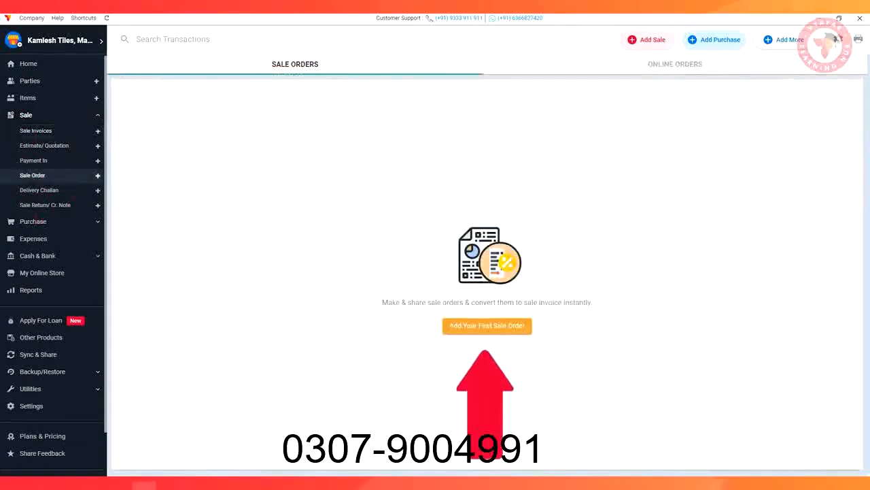
left_click(487, 325)
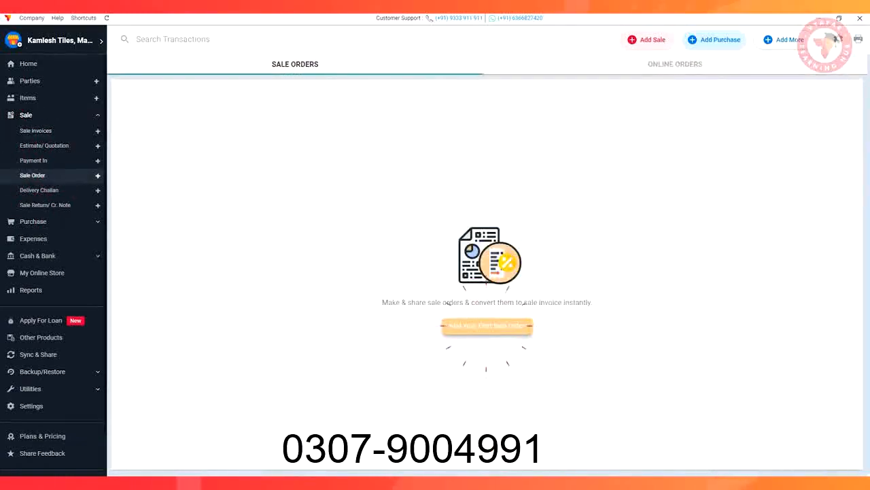
left_click(38, 103)
type("Kunal")
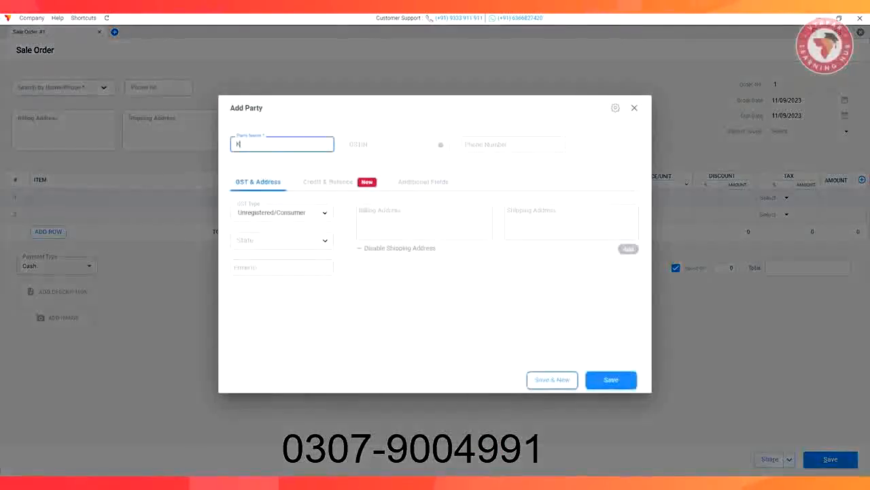
left_click(516, 145)
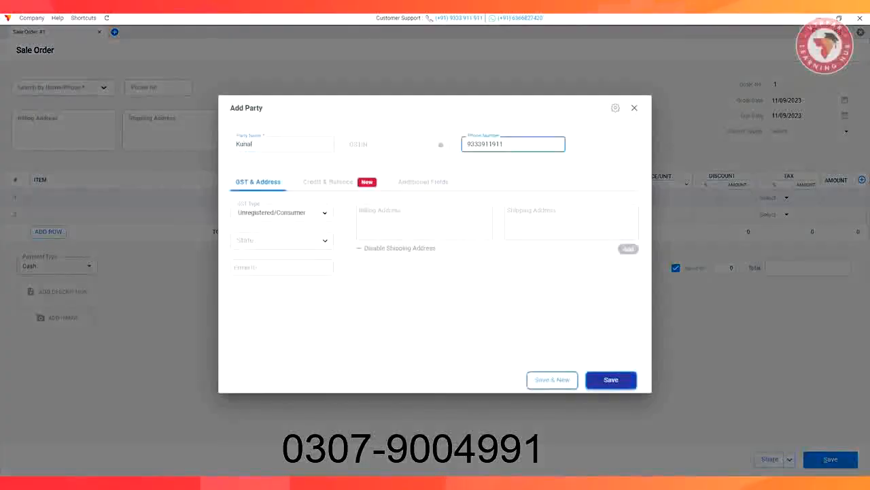
left_click(611, 380)
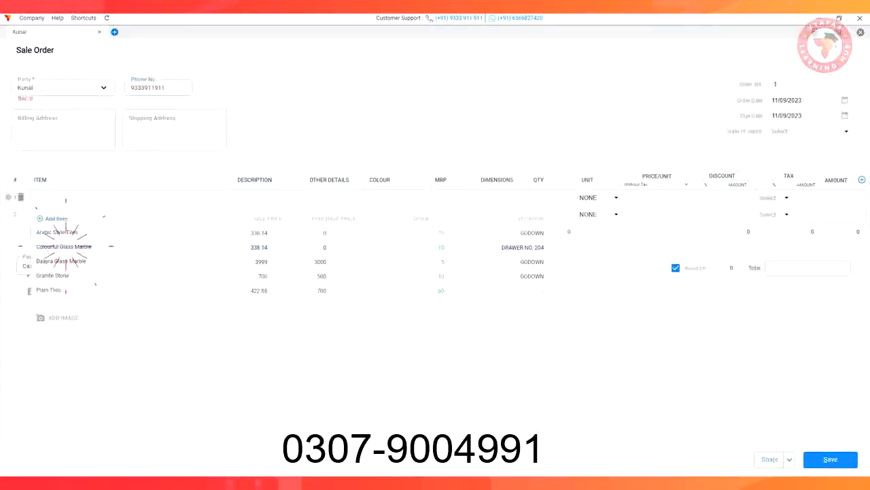
List 3 Colourful Glass Marble, 1 Daayra Glass Marble and 5 Plain Tiles on the sale order, set the advance amount to 5000 and save it
left_click(47, 272)
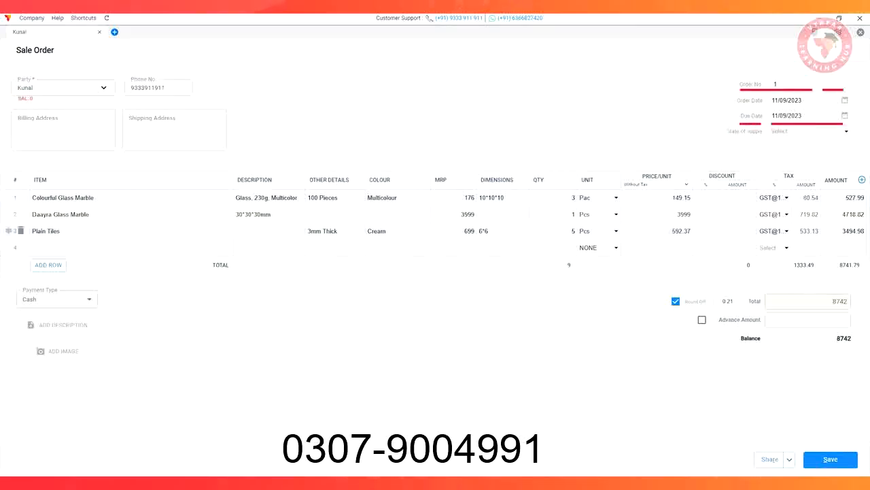
left_click(57, 325)
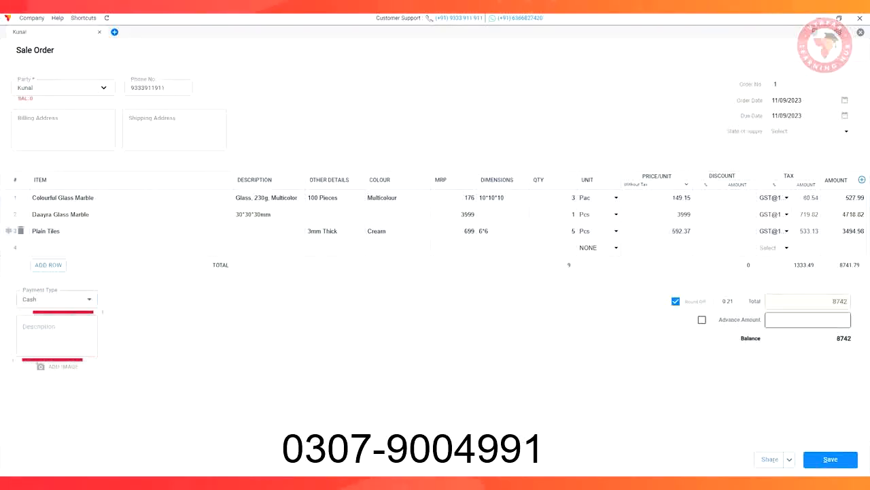
left_click(808, 319)
type("500")
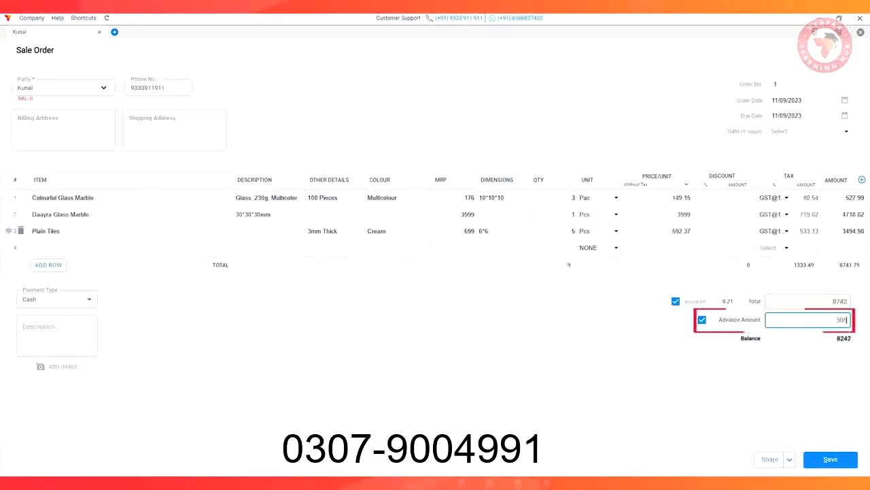
type("0")
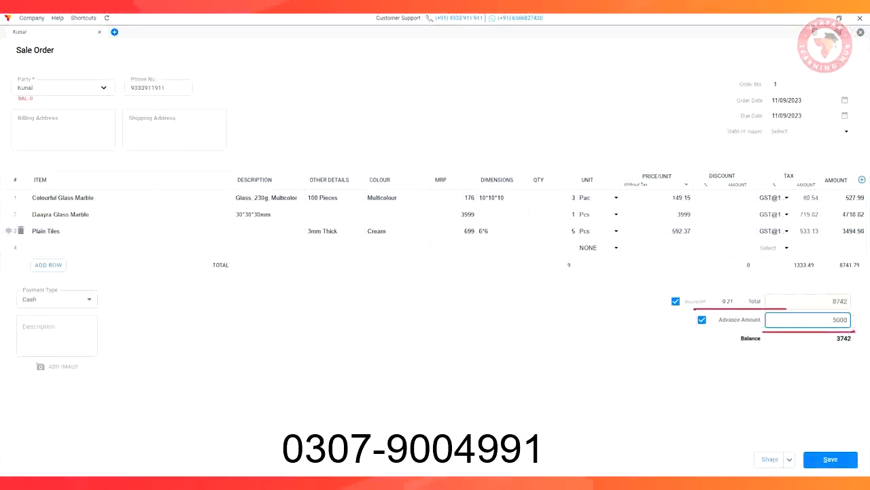
left_click(830, 459)
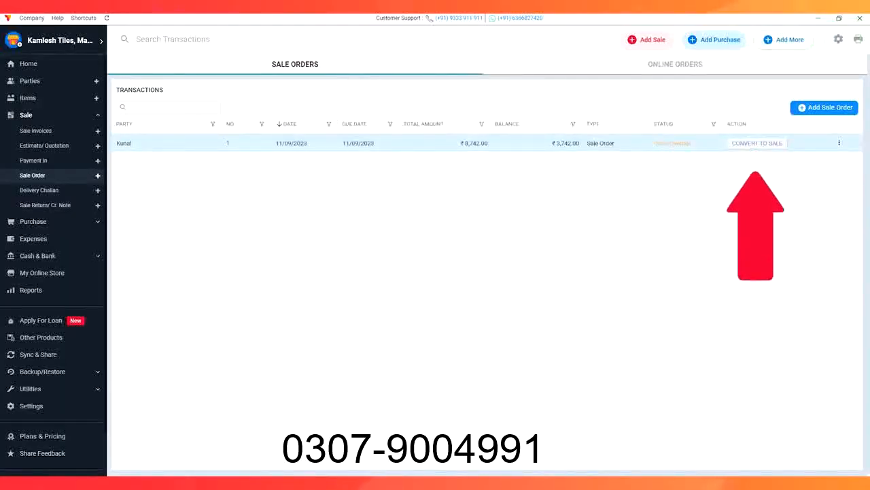
Convert the saved sale order to a sale, save the sale and close its invoice preview
left_click(757, 143)
left_click(831, 459)
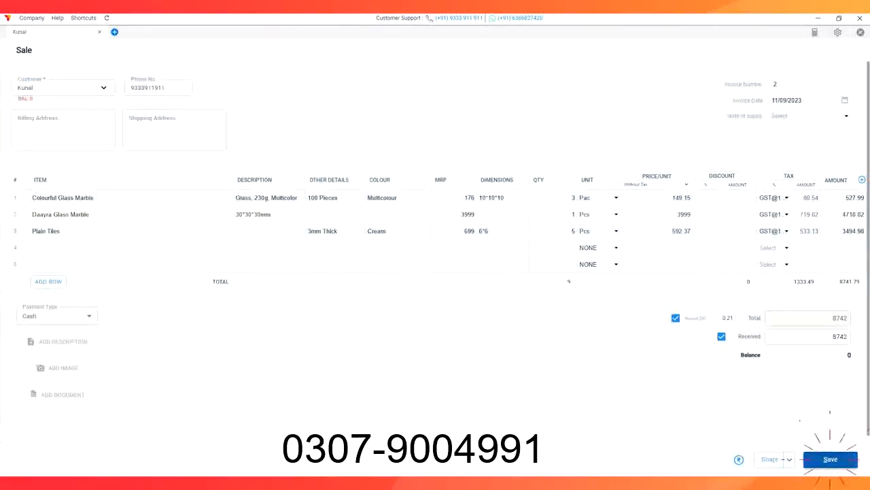
left_click(833, 49)
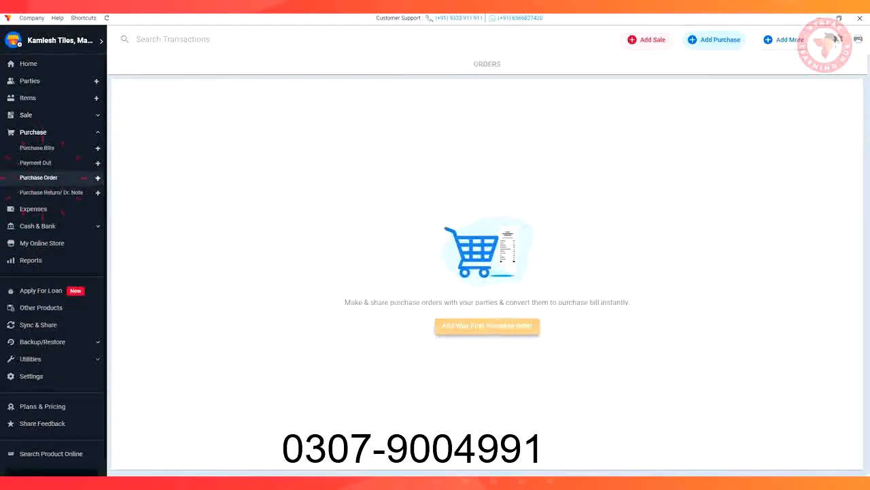
Save a purchase order for the supplier with 1 Daayra Glass Marble and 10 Plain Tiles, paid fully in advance, and close its preview
left_click(487, 326)
type("Sonu")
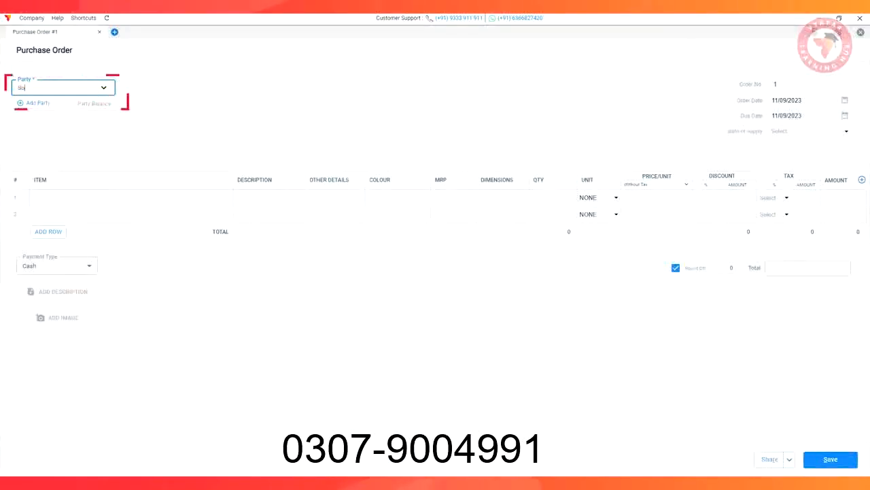
key("Return")
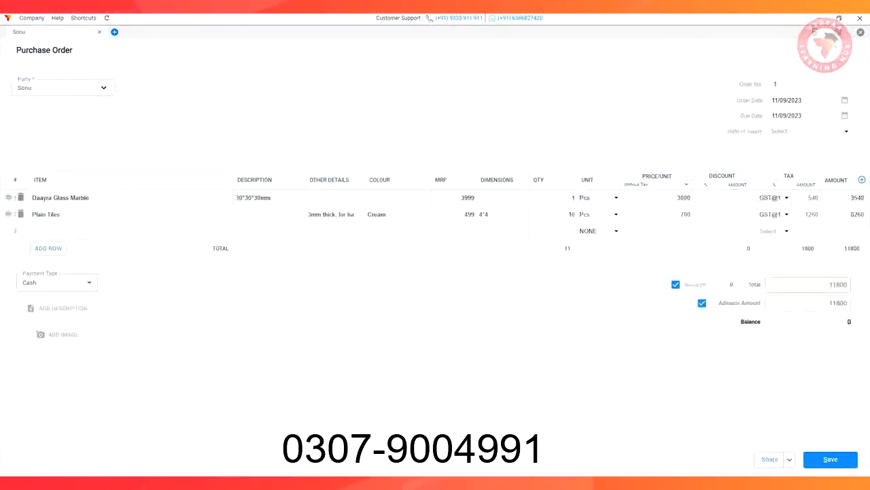
left_click(830, 459)
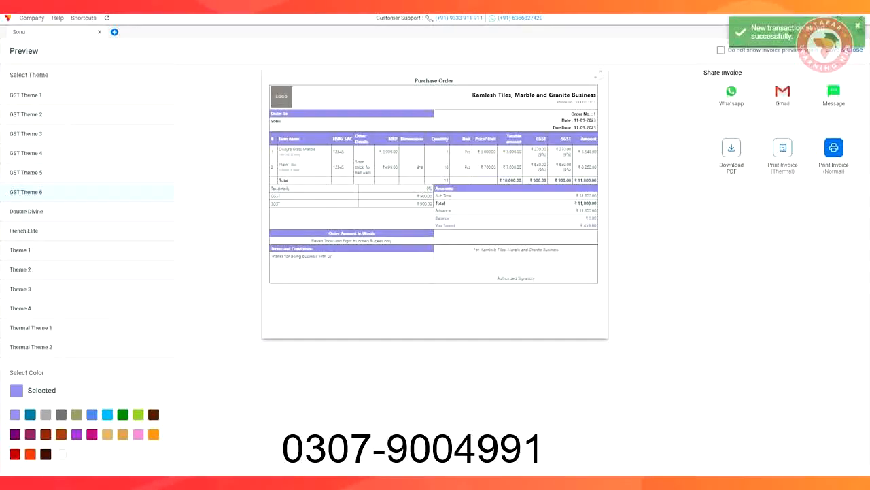
left_click(845, 50)
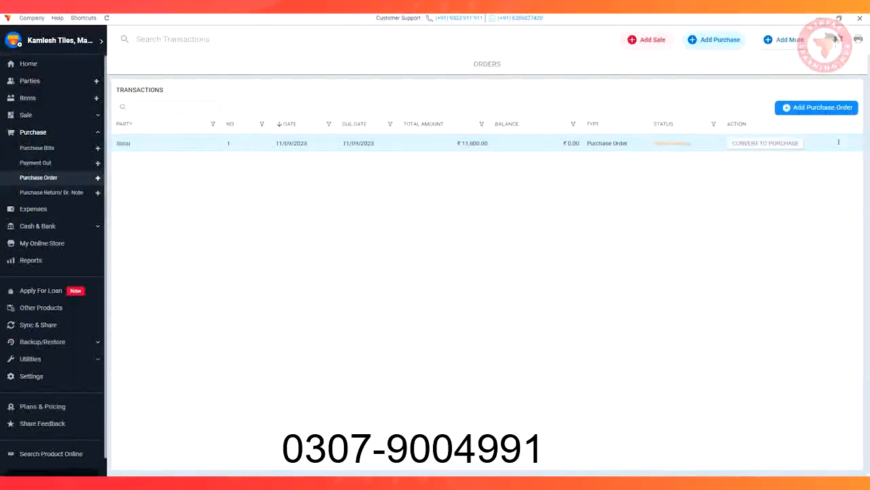
View the bank accounts page and the expense categories
left_click(35, 226)
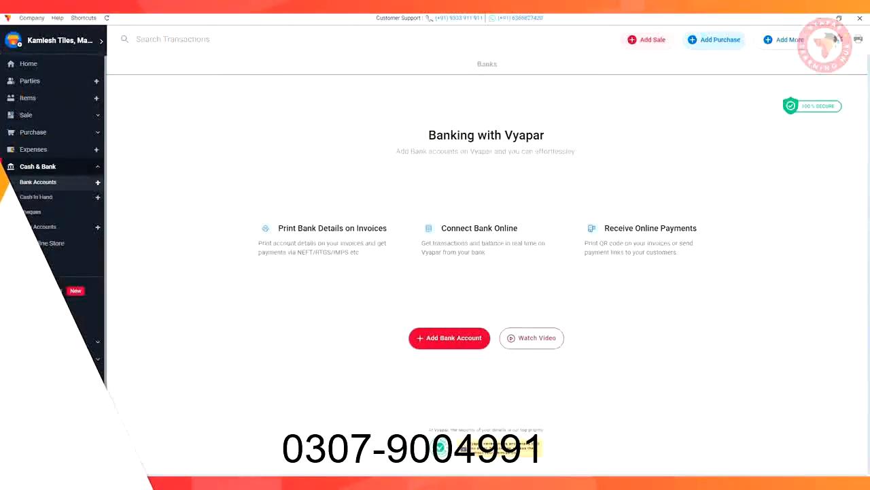
left_click(35, 150)
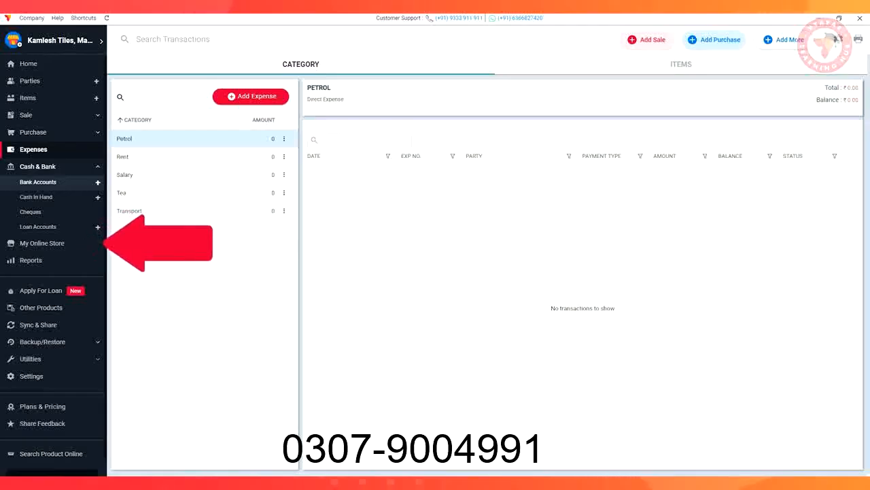
Create the online store for the business and review the product catalogue under Manage Items
left_click(41, 243)
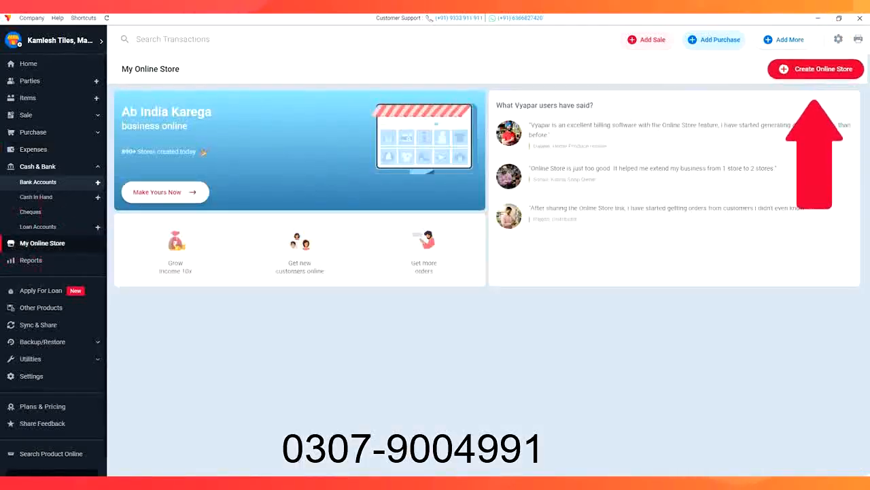
left_click(816, 69)
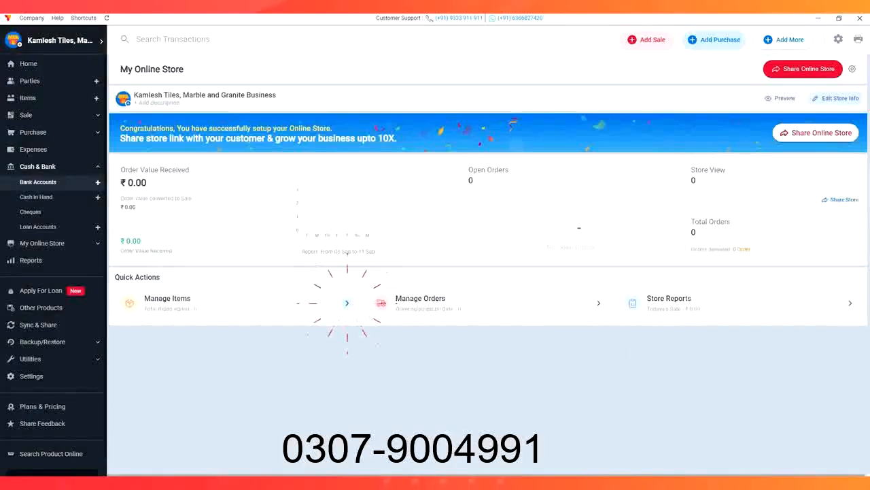
left_click(347, 303)
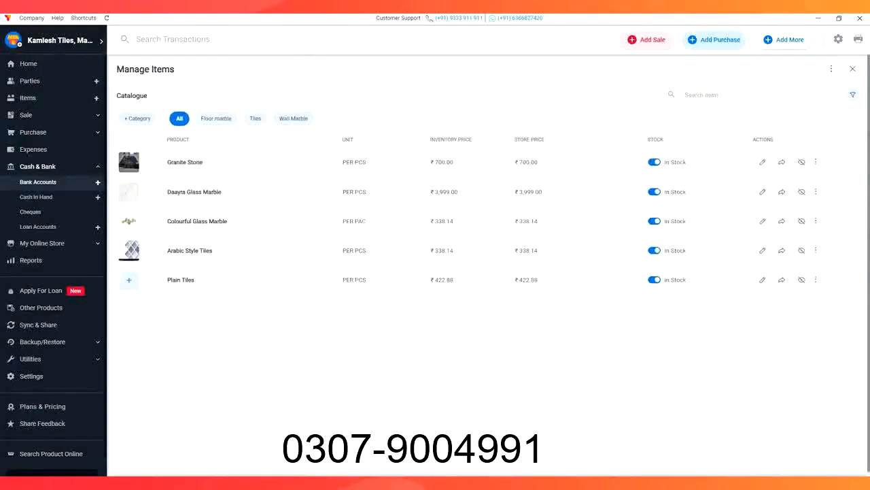
left_click(853, 68)
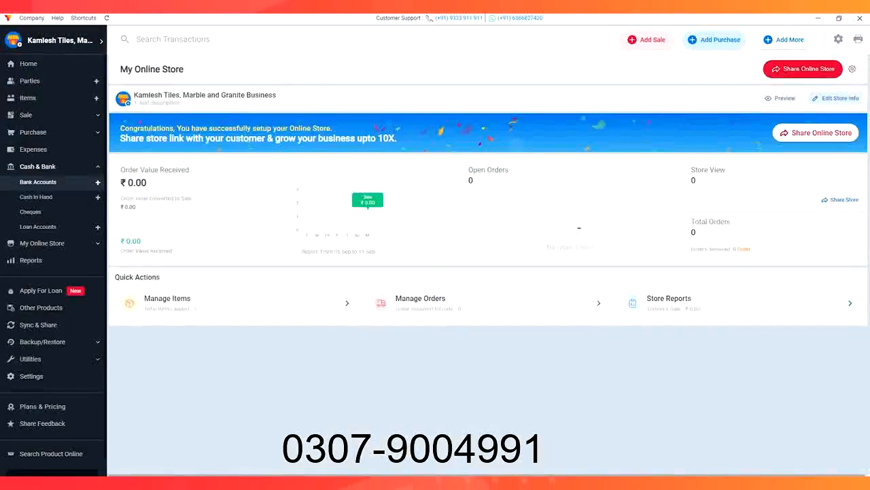
Open the sharing options for the online store
left_click(814, 133)
left_click(433, 321)
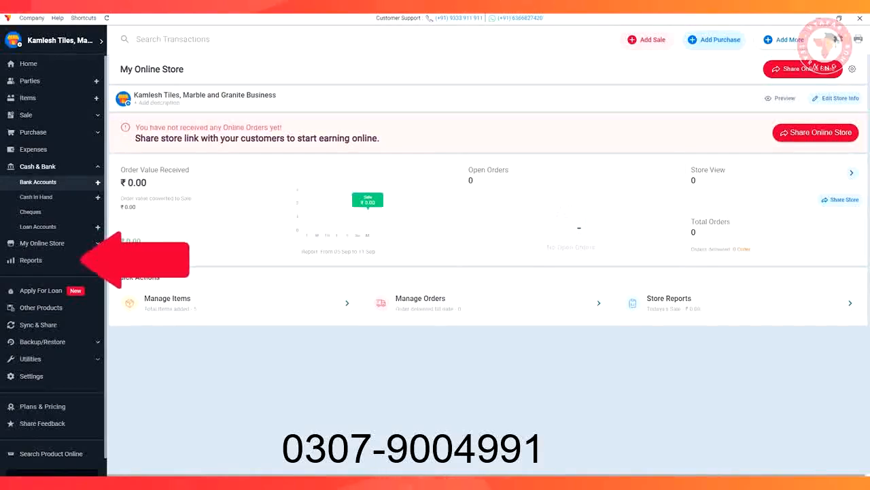
Open the Sale report and check the filters for invoice number and party name
left_click(33, 260)
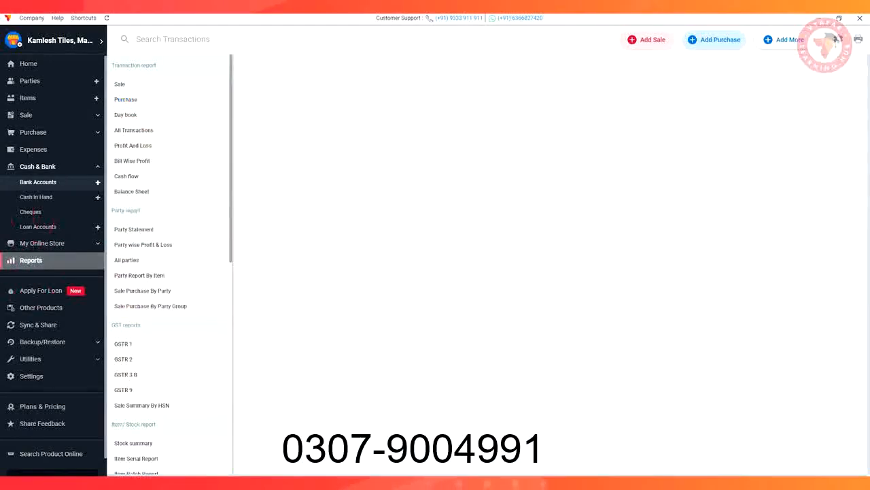
left_click(119, 83)
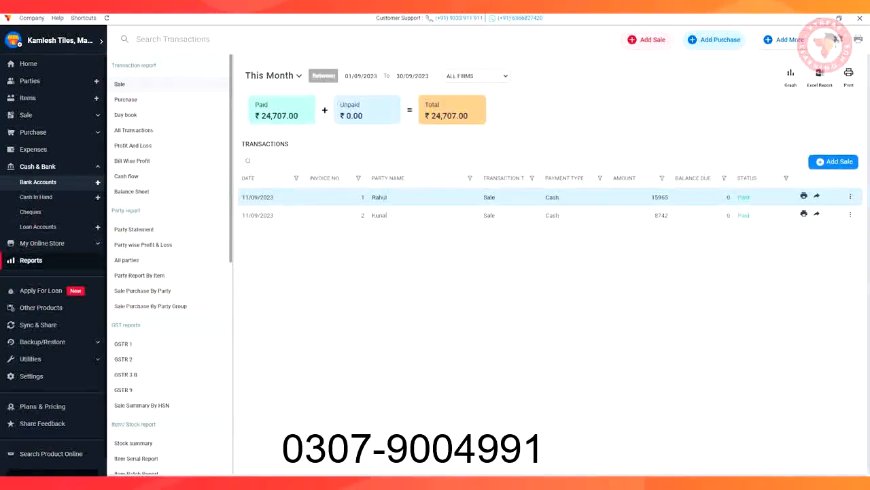
left_click(359, 177)
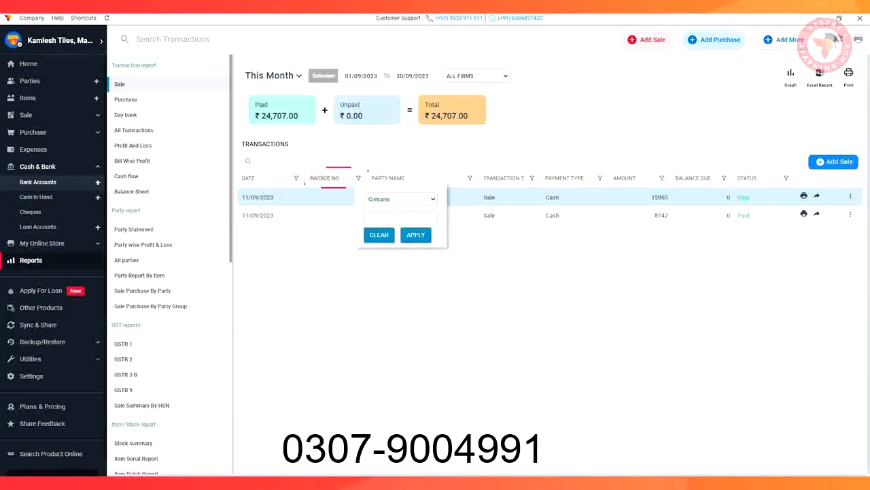
left_click(470, 177)
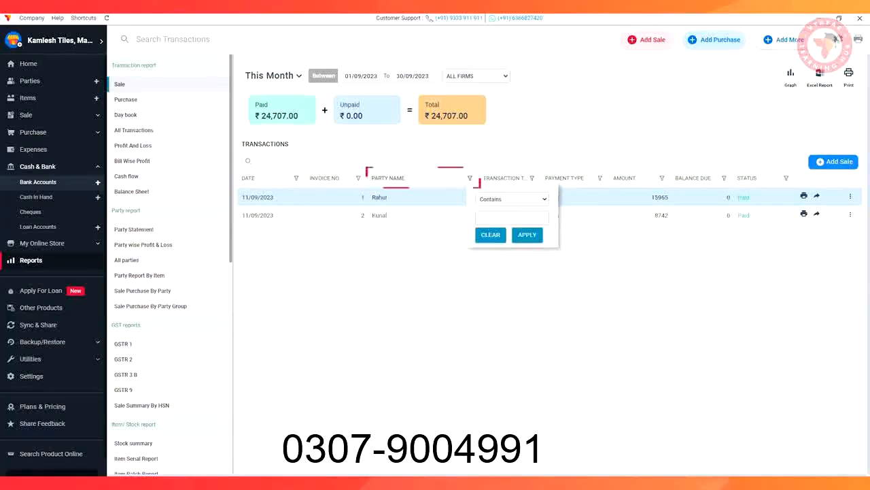
left_click(470, 177)
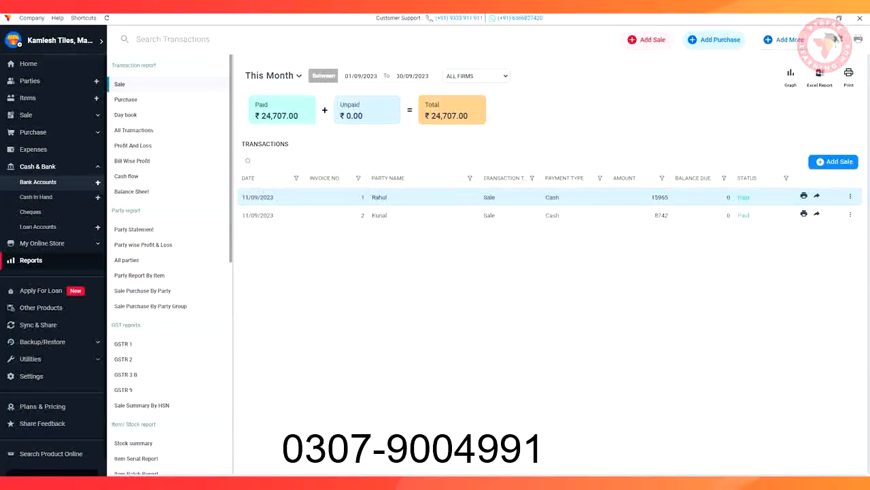
Review the Purchase, Day book, Profit And Loss and Bill Wise Profit reports
left_click(125, 99)
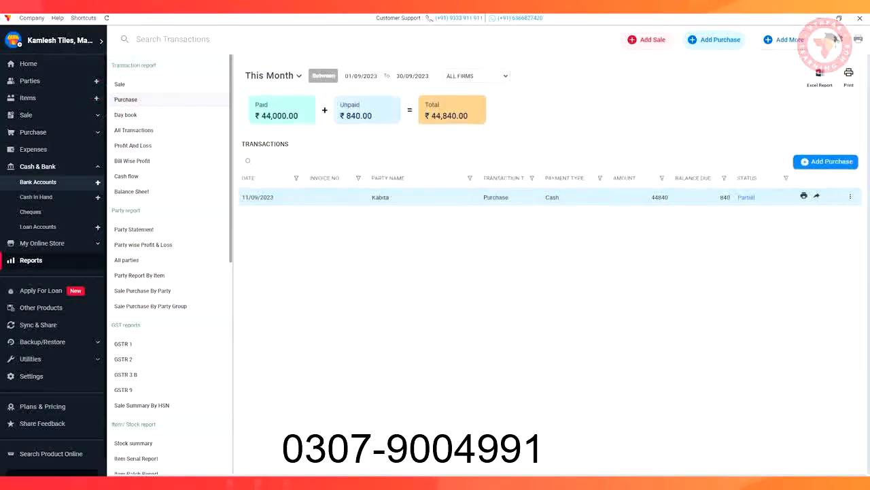
left_click(126, 114)
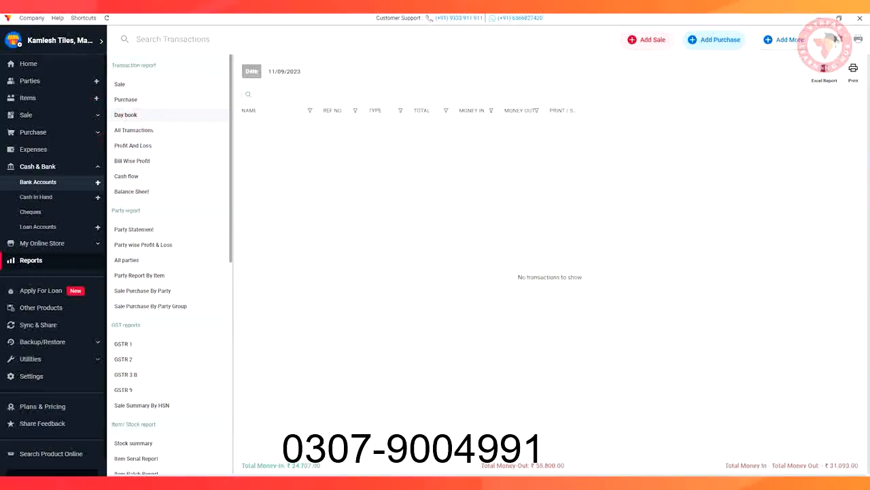
left_click(132, 145)
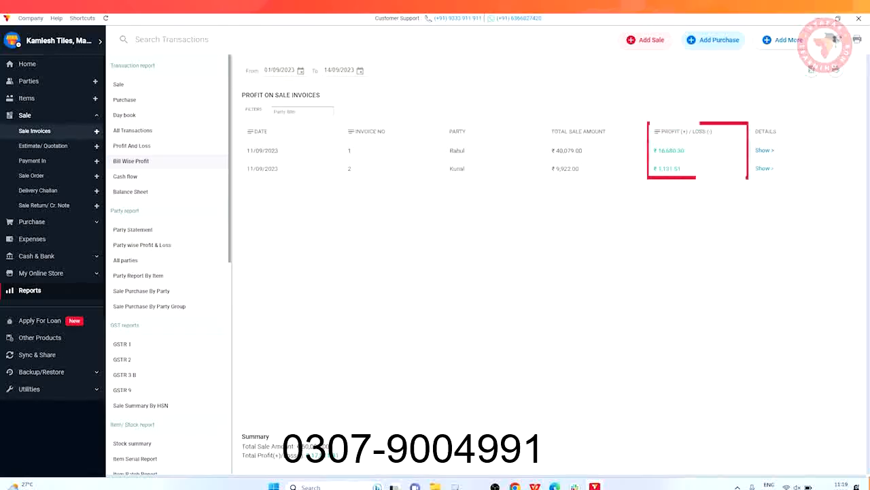
View the Party Statement report for the supplier of the recorded purchase
left_click(133, 229)
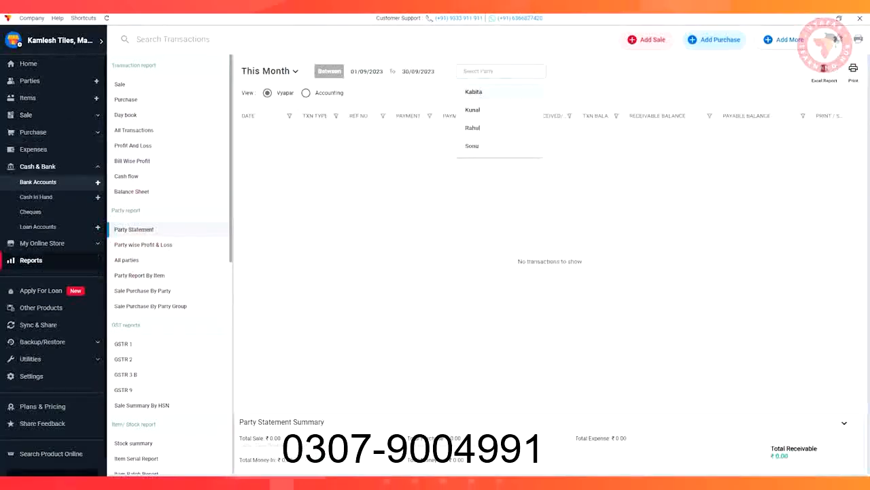
left_click(469, 87)
Examine the Item Batch Report and the Sale/Purchase Report By Item Category
scroll(136, 325, "down", 3)
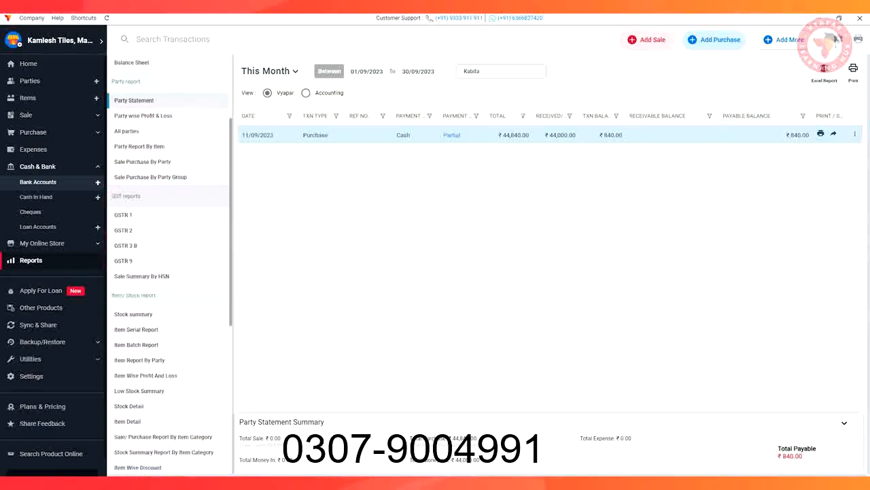
left_click(136, 344)
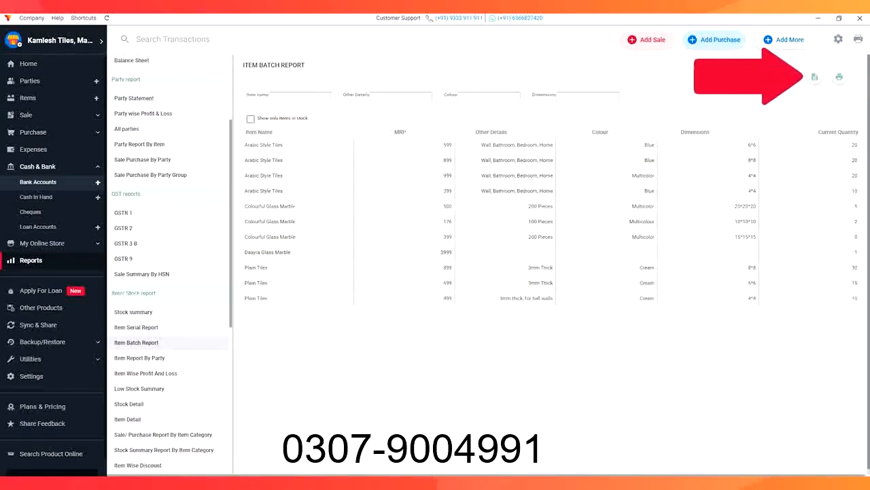
scroll(170, 272, "down", 3)
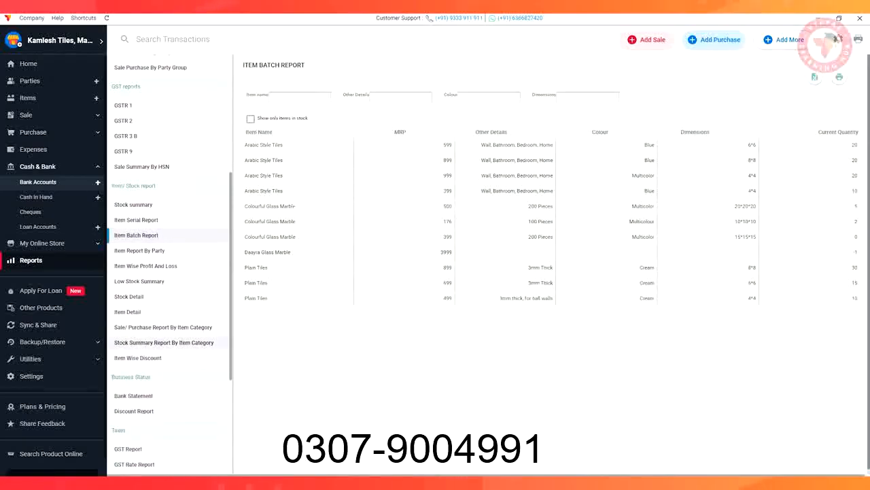
left_click(164, 327)
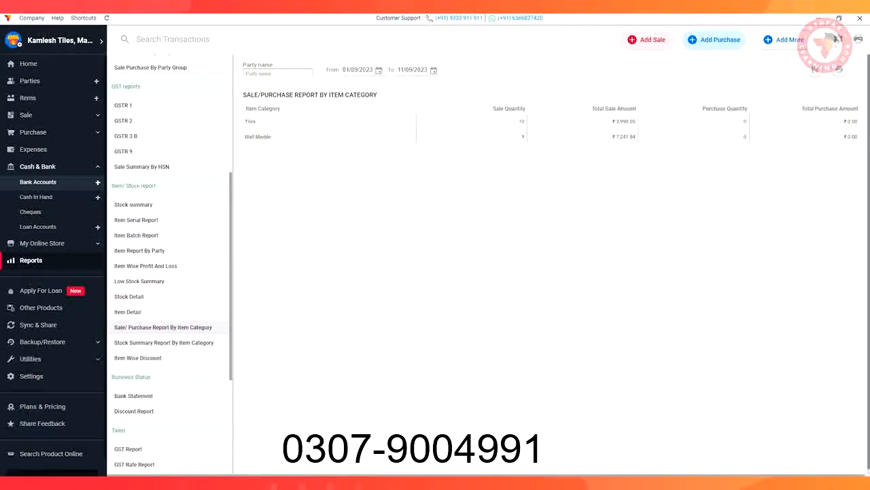
scroll(145, 204, "down", 2)
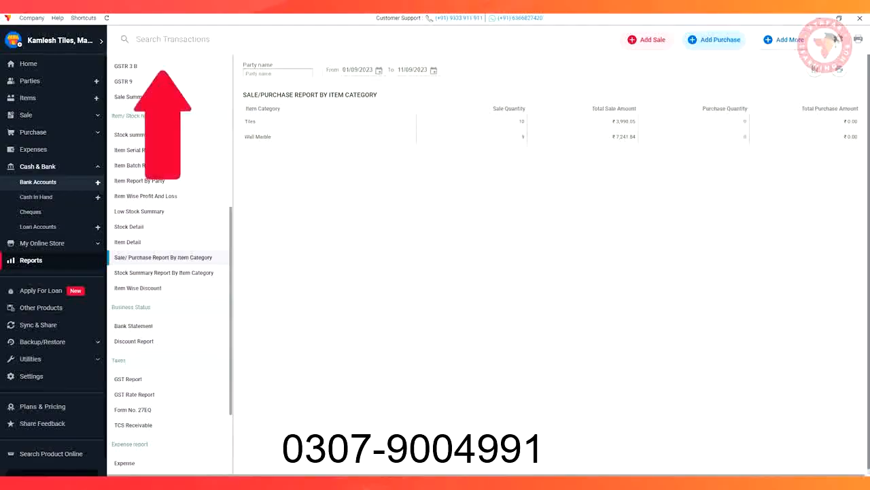
Search all transactions for "k"
type("k")
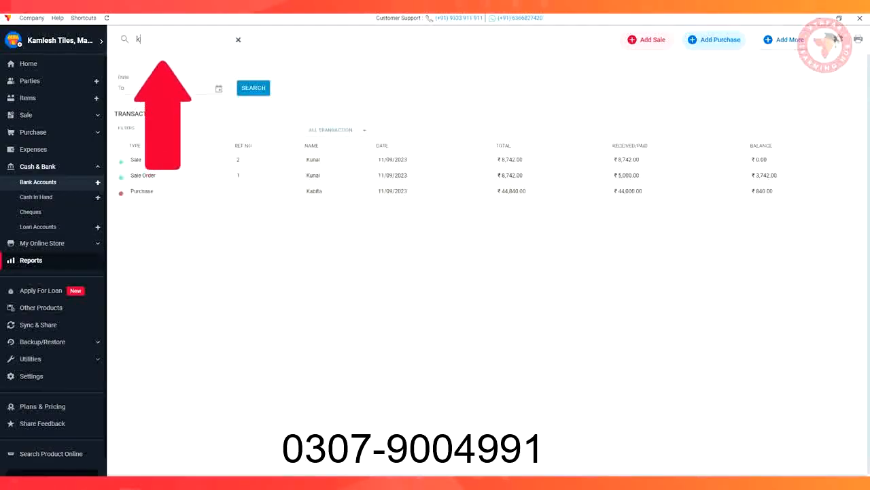